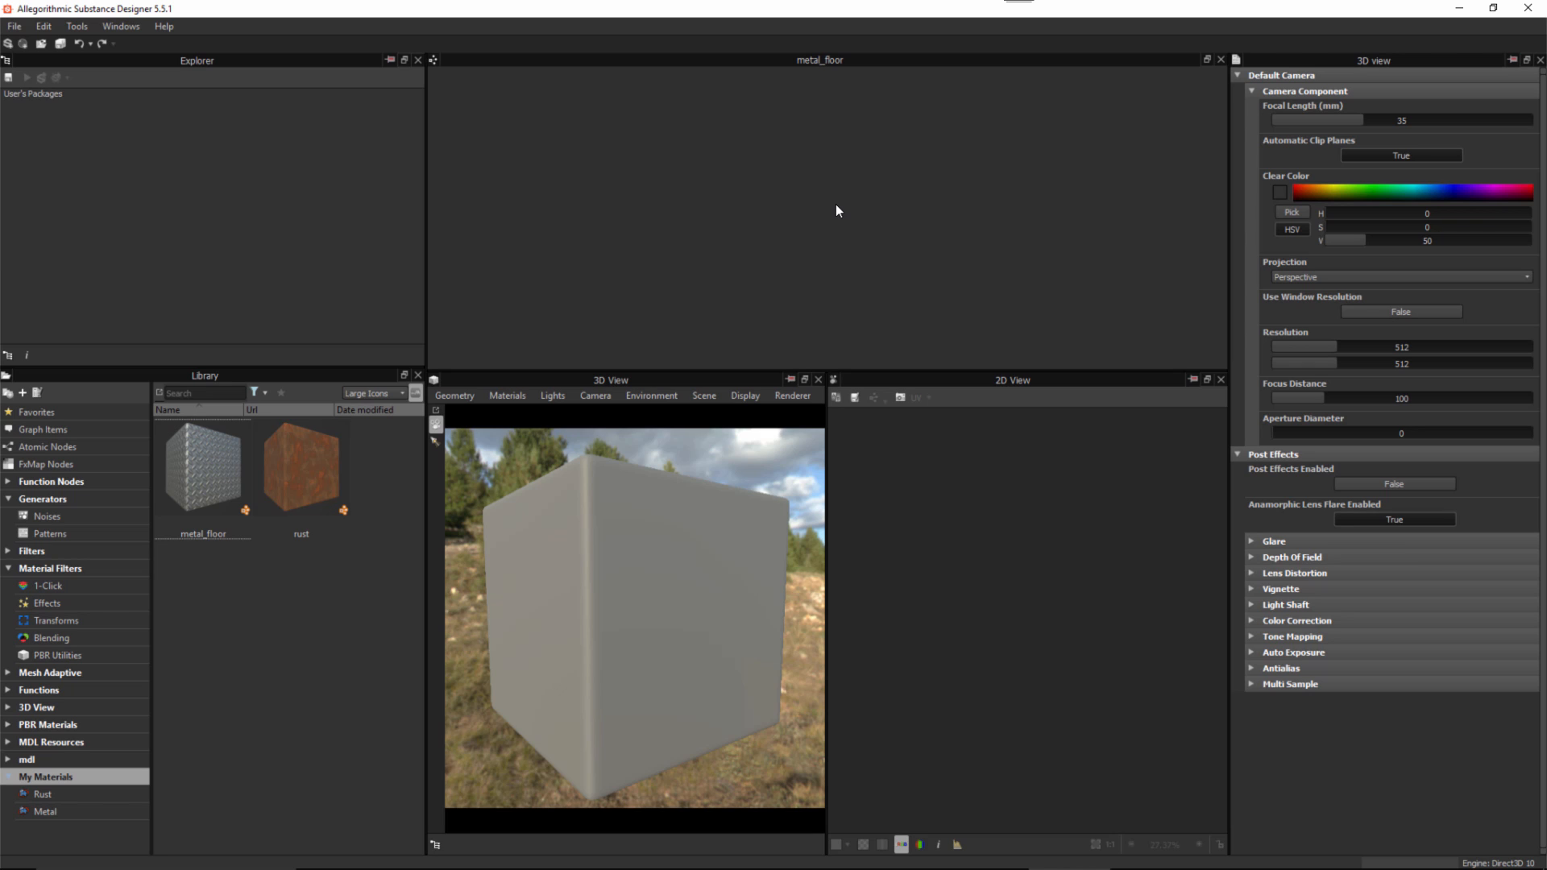
Create a new substance graph named pb_mr_ah from the Physically Based (Metallic/Roughness) template
{"action": "left_click", "coordinate": [14, 26]}
{"action": "left_click", "coordinate": [26, 45]}
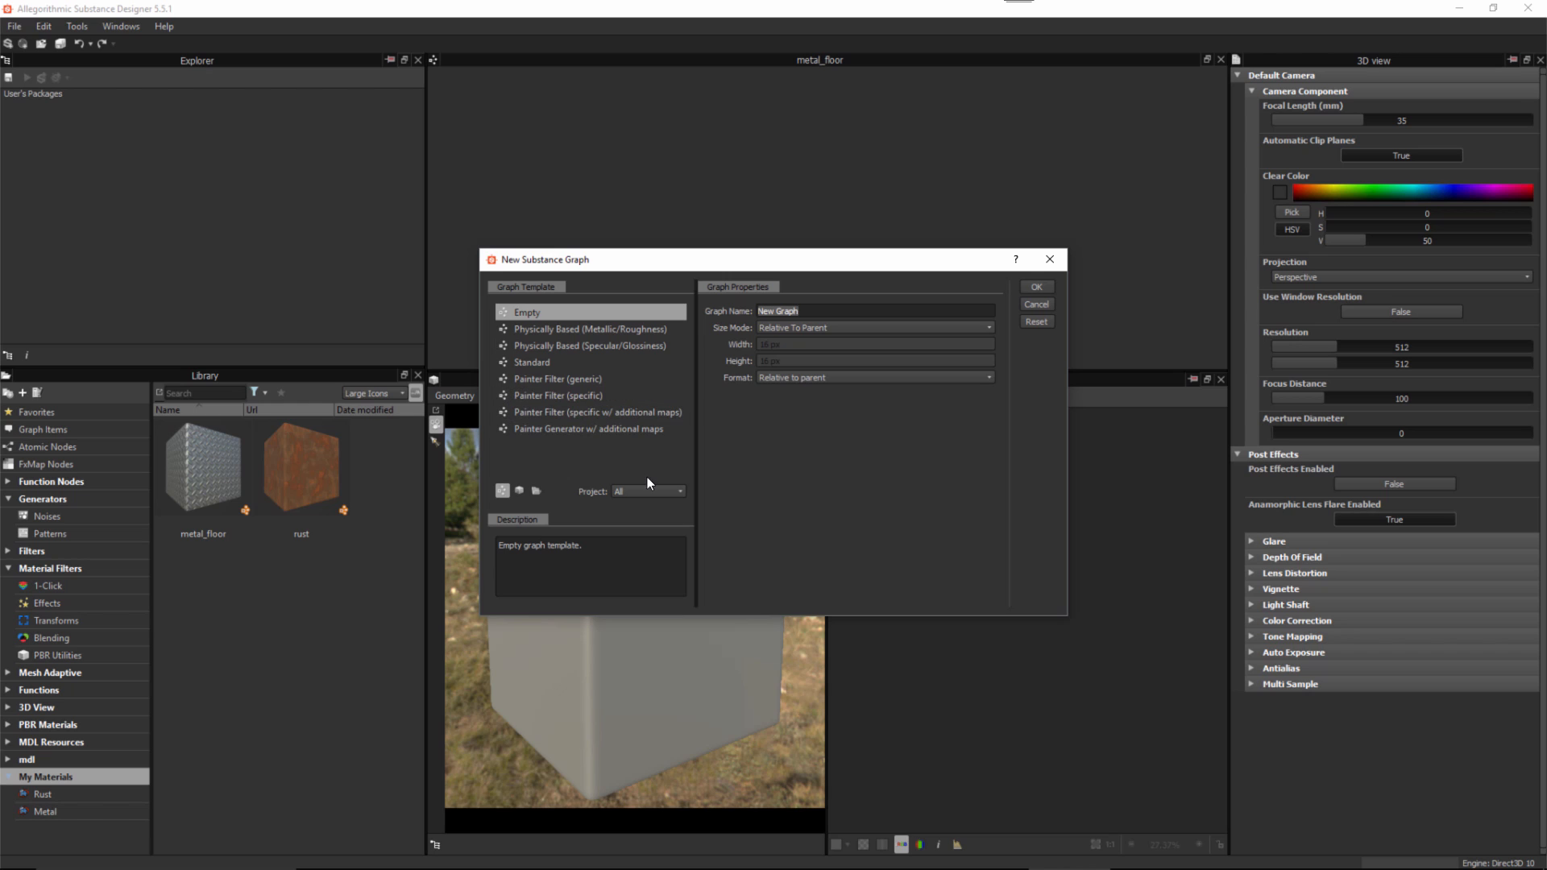
{"action": "left_click", "coordinate": [557, 332]}
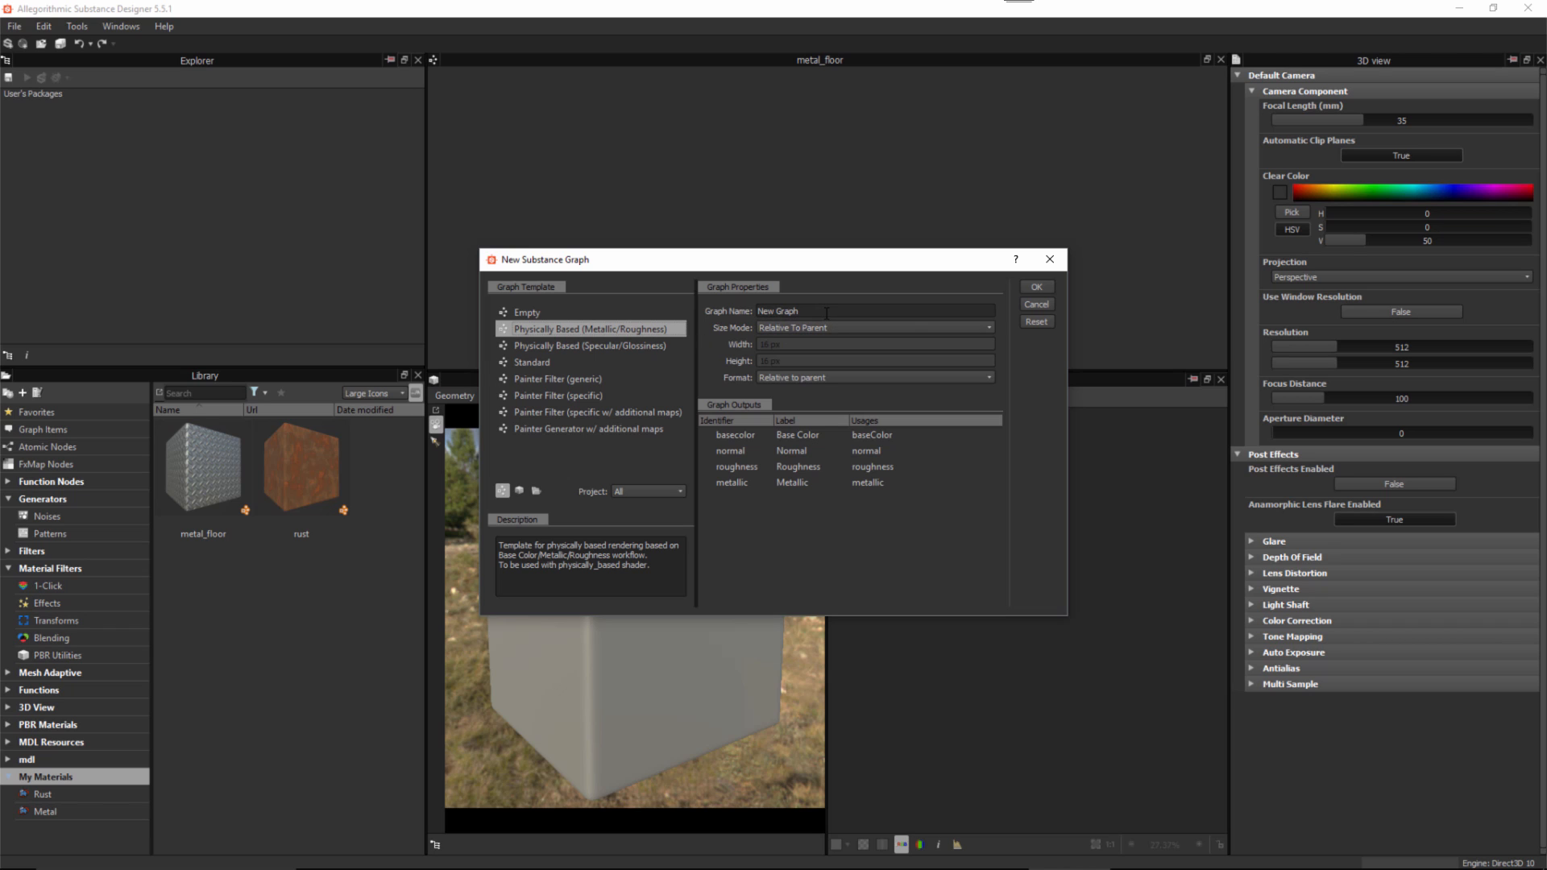
{"action": "left_click_drag", "start_coordinate": [826, 314], "coordinate": [698, 304]}
{"action": "type", "text": "pb_mr_ah"}
{"action": "left_click", "coordinate": [1037, 288]}
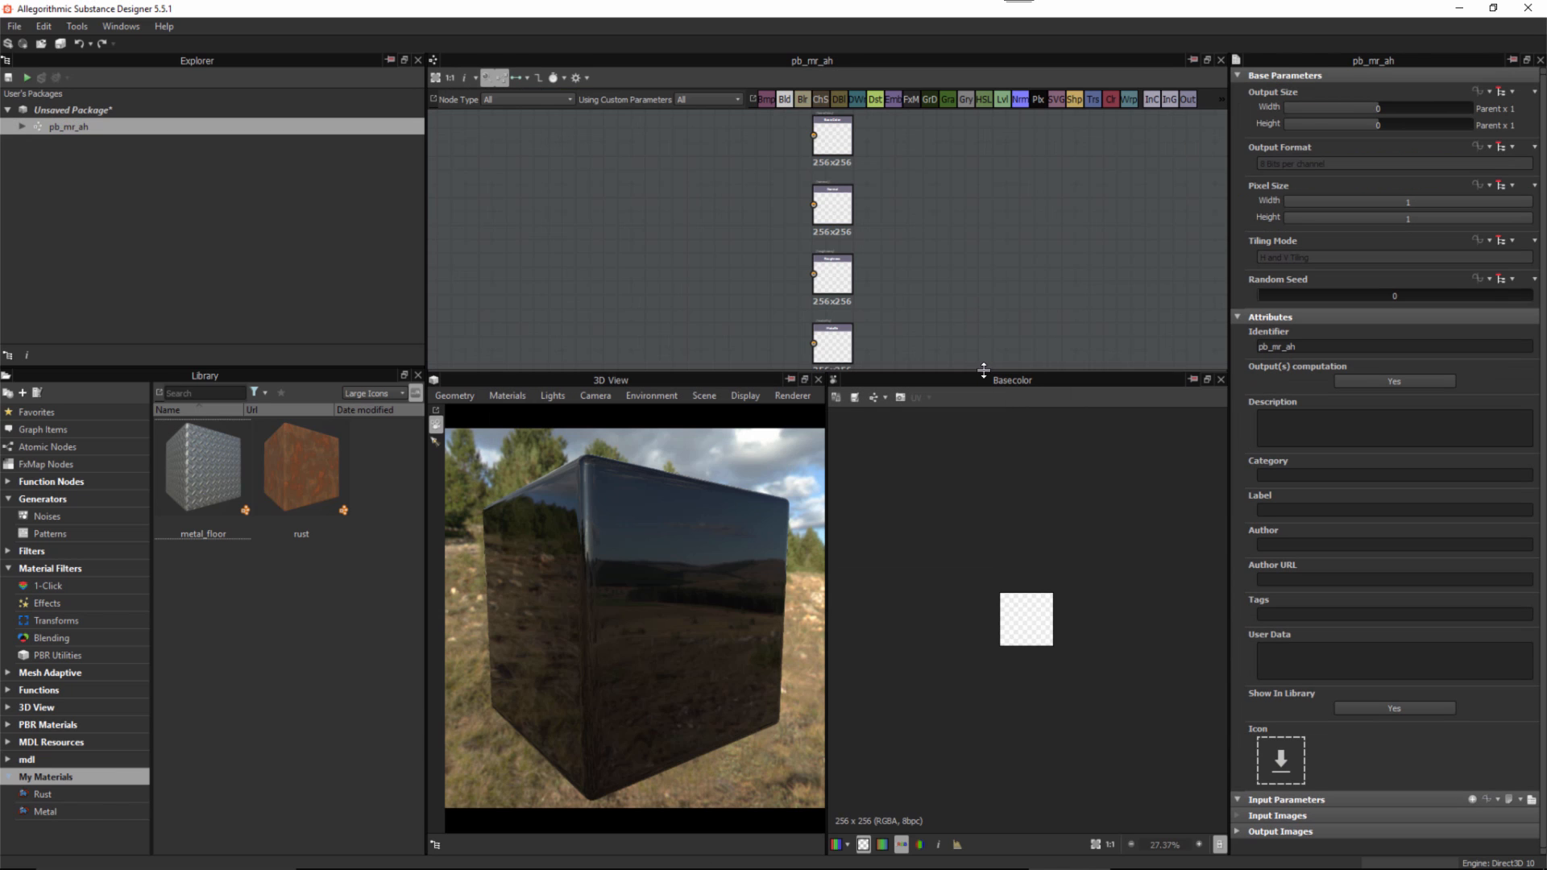
Enlarge the graph area and add an Output node directly below the Metallic output
{"action": "left_click_drag", "start_coordinate": [983, 369], "coordinate": [978, 488]}
{"action": "middle_click_drag", "start_coordinate": [981, 225], "coordinate": [1109, 255]}
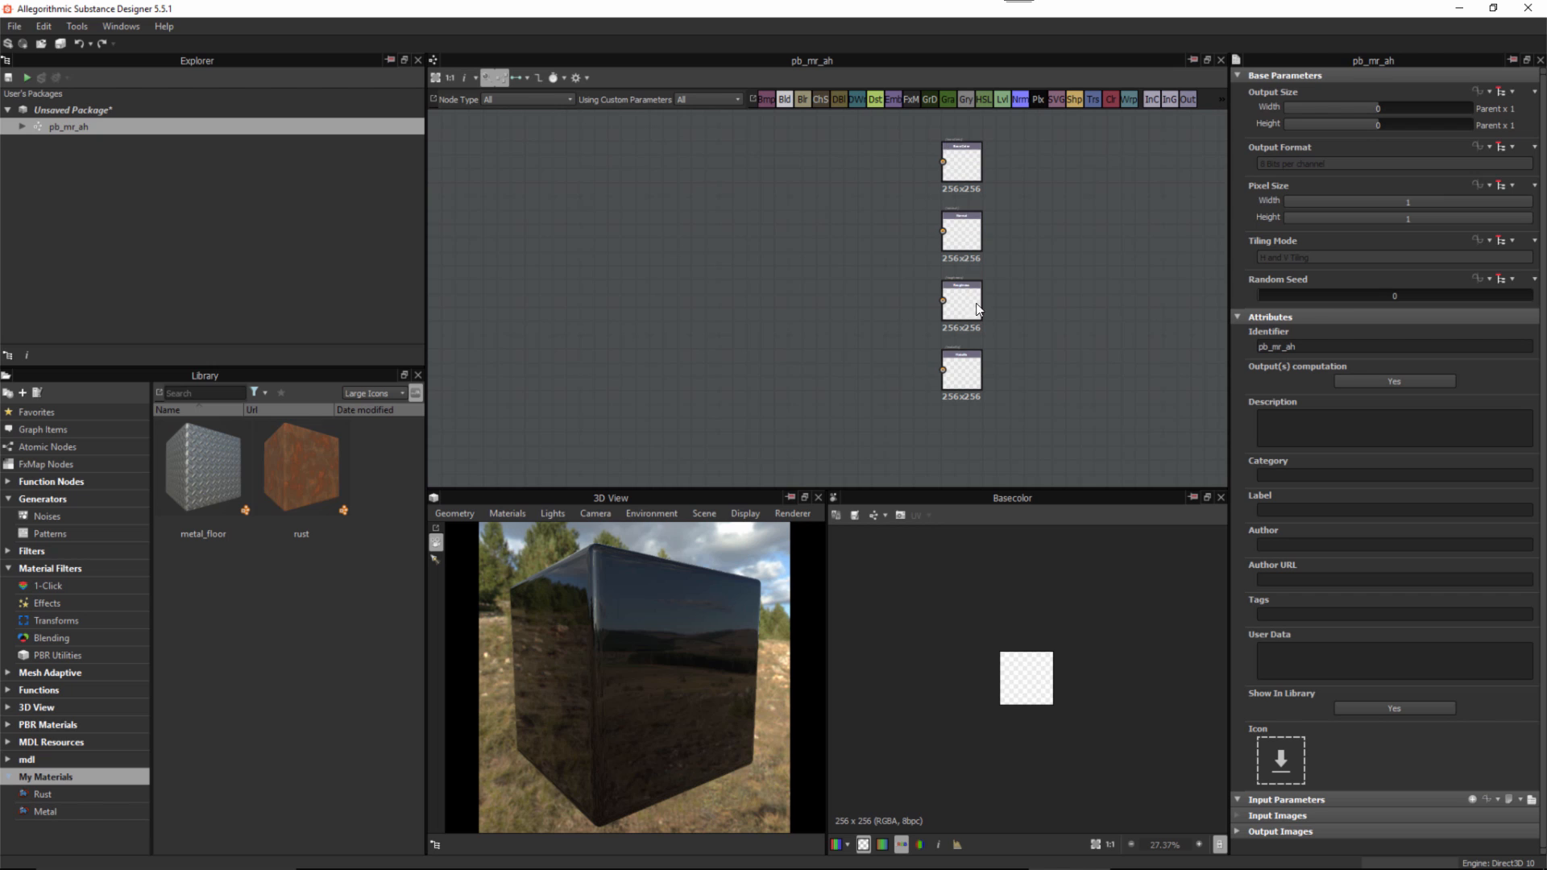
{"action": "middle_click_drag", "start_coordinate": [1115, 357], "coordinate": [1118, 309]}
{"action": "scroll", "coordinate": [1038, 348], "scroll_direction": "up", "scroll_amount": 1}
{"action": "middle_click_drag", "start_coordinate": [1039, 348], "coordinate": [998, 274]}
{"action": "scroll", "coordinate": [1057, 347], "scroll_direction": "up", "scroll_amount": 2}
{"action": "scroll", "coordinate": [998, 278], "scroll_direction": "up", "scroll_amount": 2}
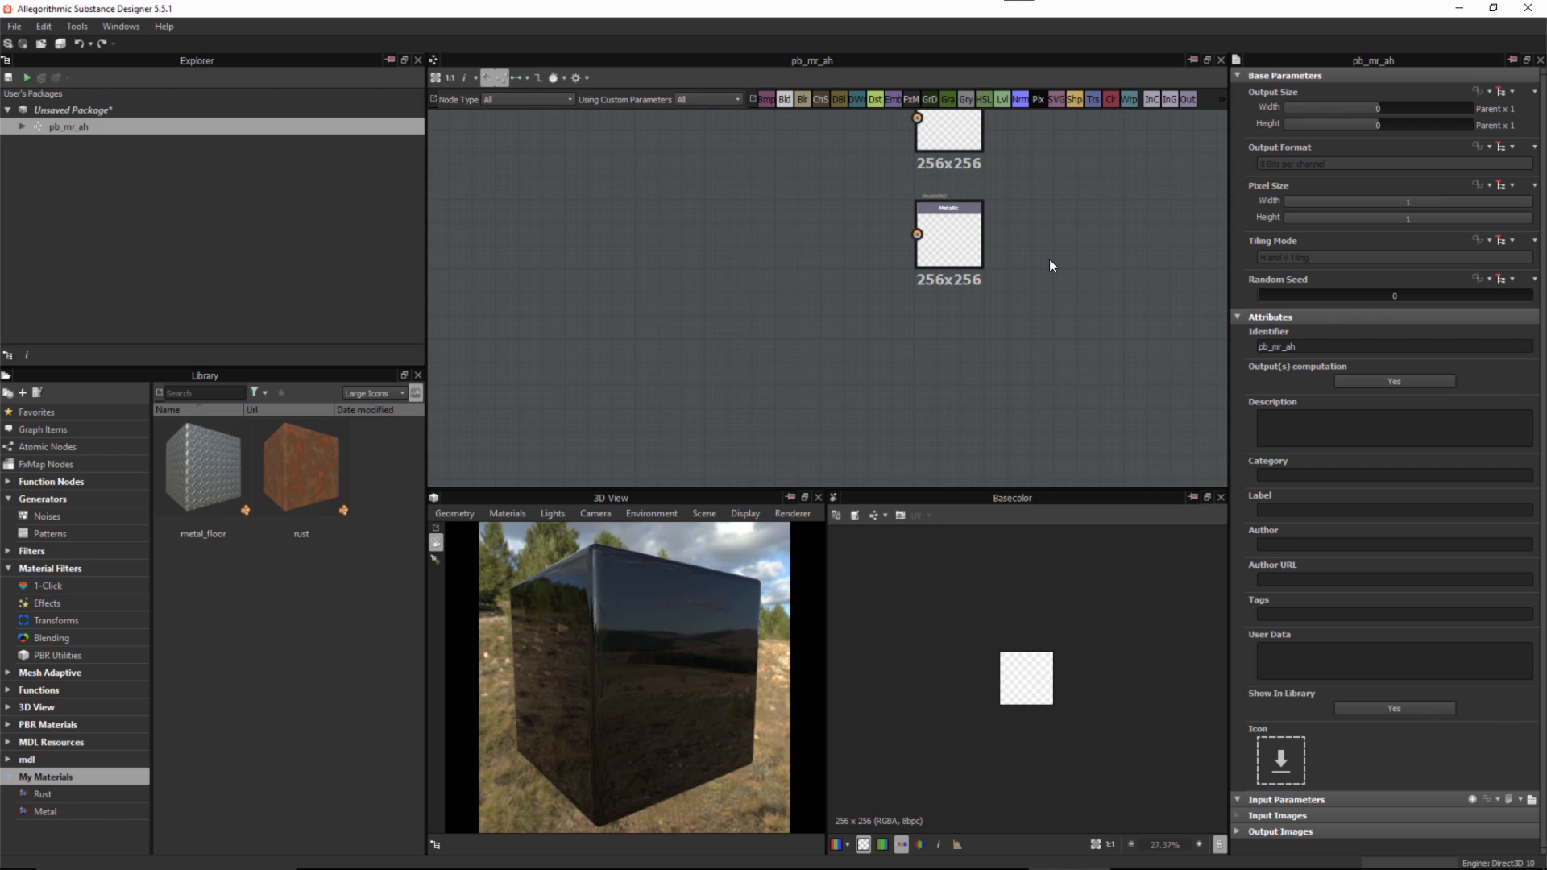
{"action": "key", "text": "space"}
{"action": "type", "text": "out"}
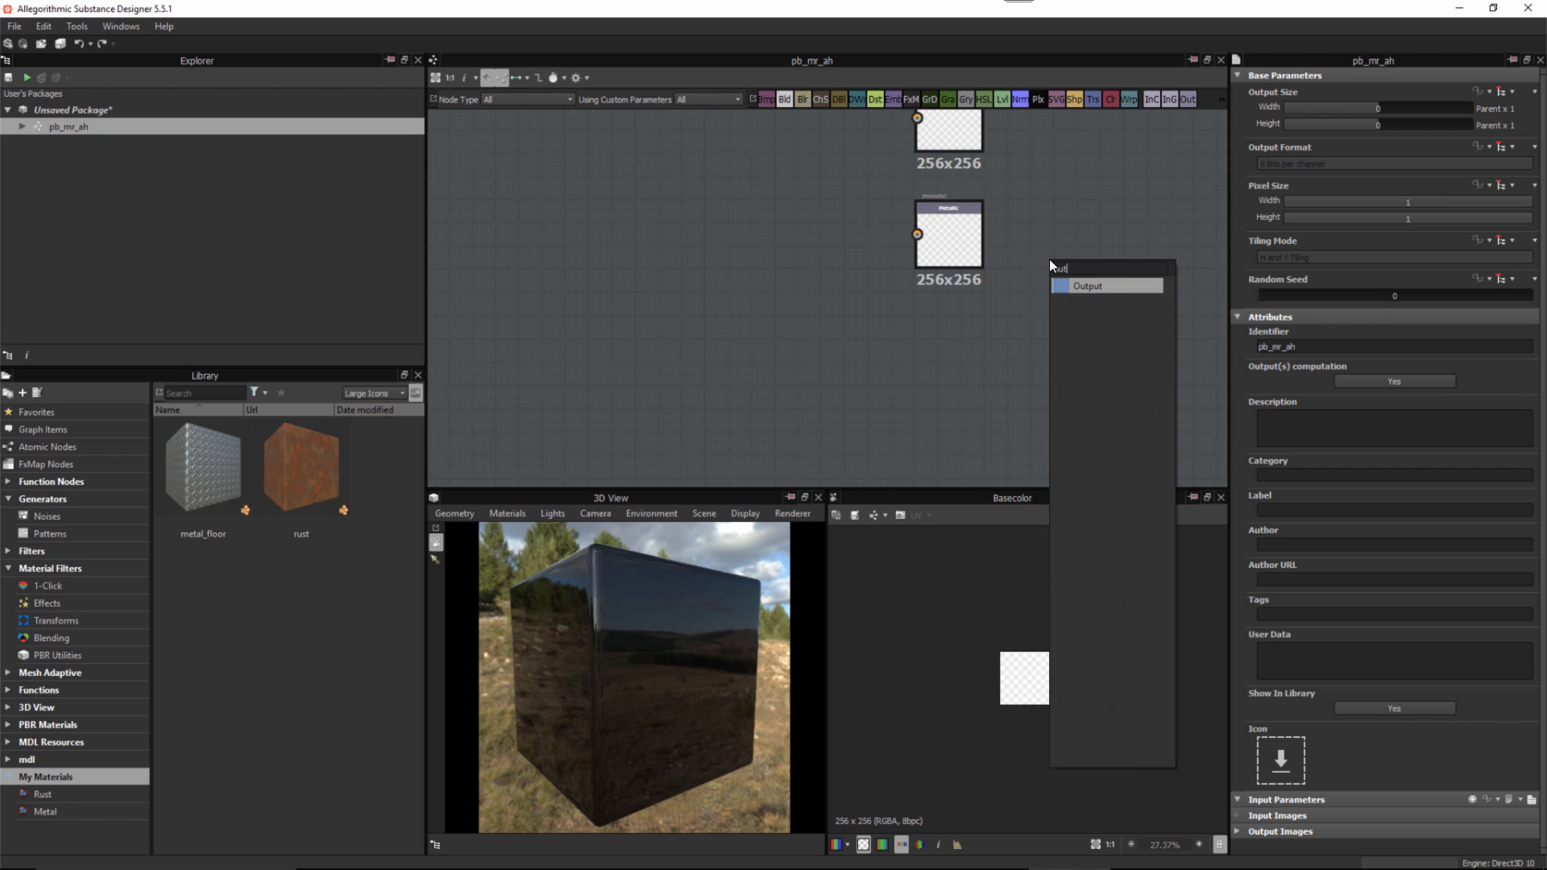
{"action": "left_click", "coordinate": [1089, 288]}
{"action": "left_click_drag", "start_coordinate": [1038, 274], "coordinate": [951, 365]}
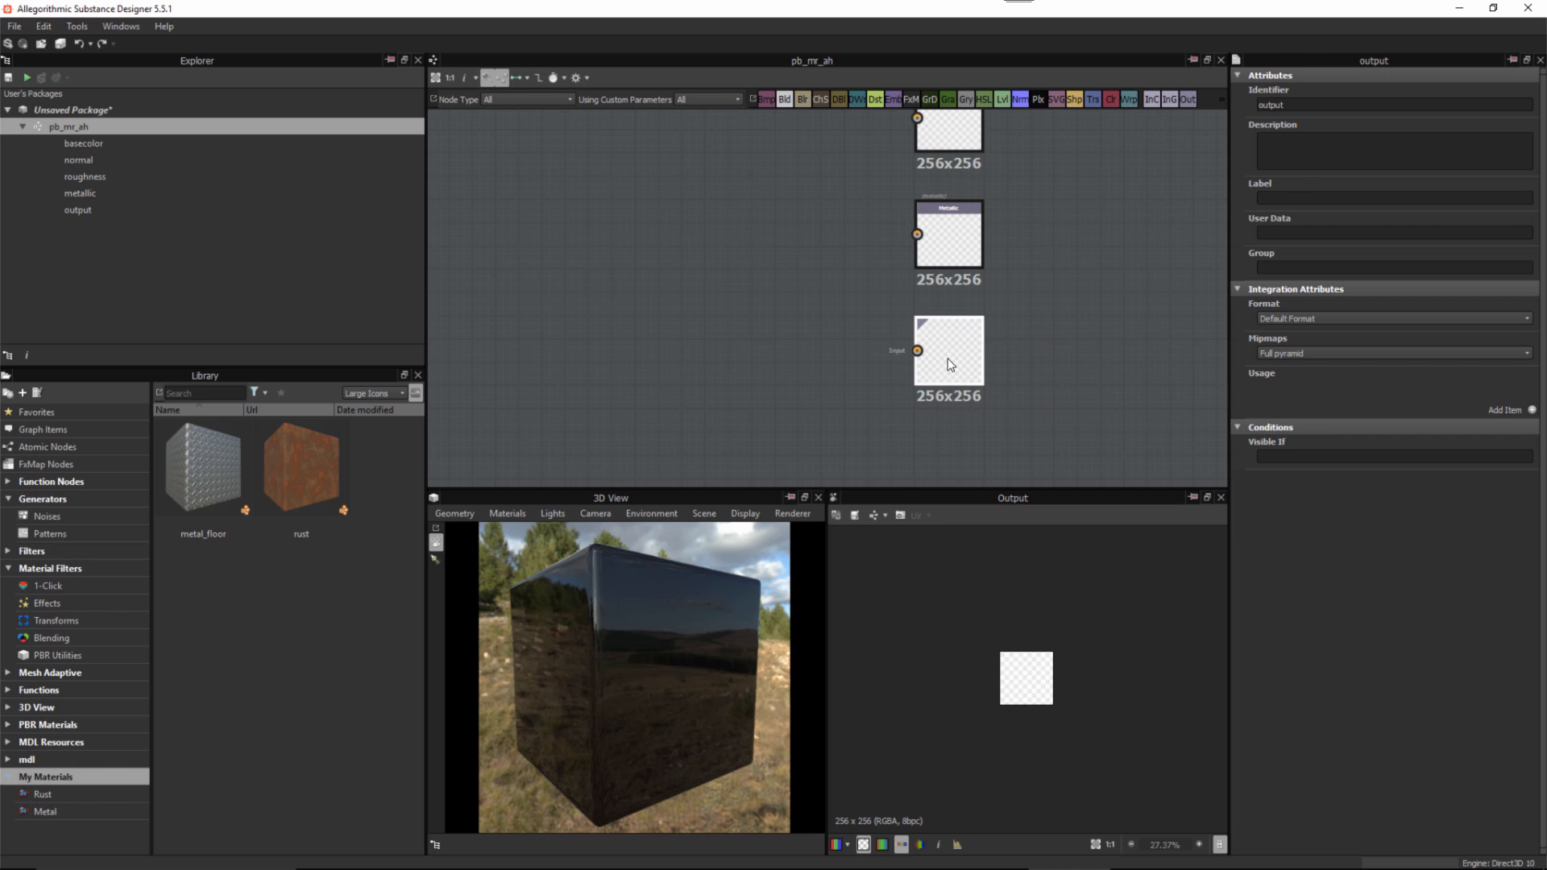
Add a usage to the new output node and set it to ambientOcclusion
{"action": "left_click", "coordinate": [1530, 411]}
{"action": "left_click", "coordinate": [1434, 389]}
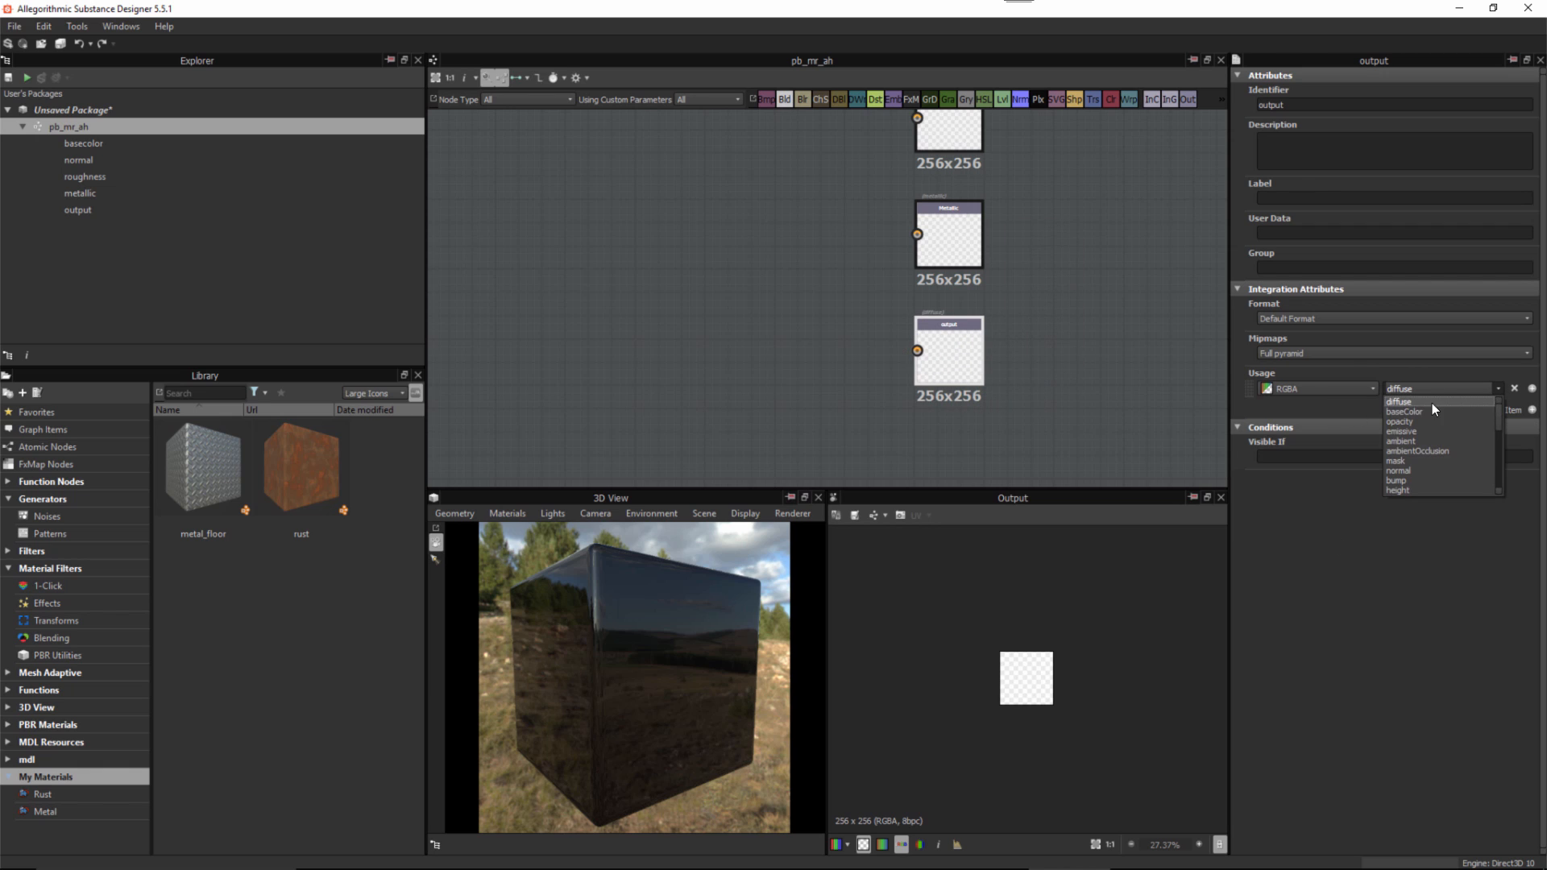
{"action": "left_click", "coordinate": [1416, 451]}
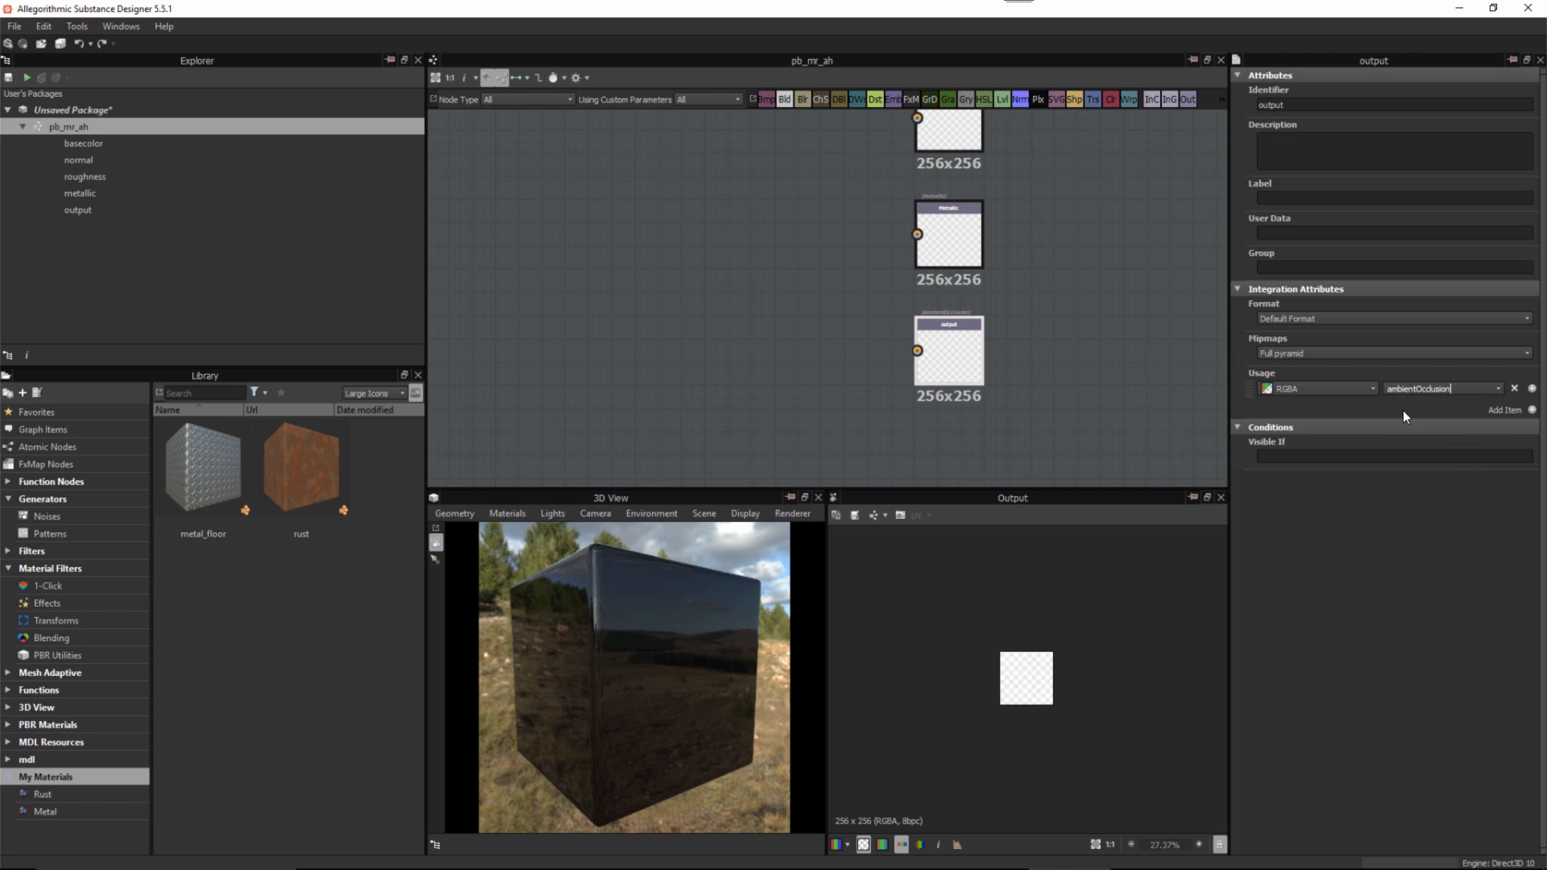
Set the new output's identifier to ambientOcclusion and its label to Ambient Occlusion
{"action": "left_click_drag", "start_coordinate": [1464, 389], "coordinate": [1372, 390]}
{"action": "key", "text": "ctrl+c"}
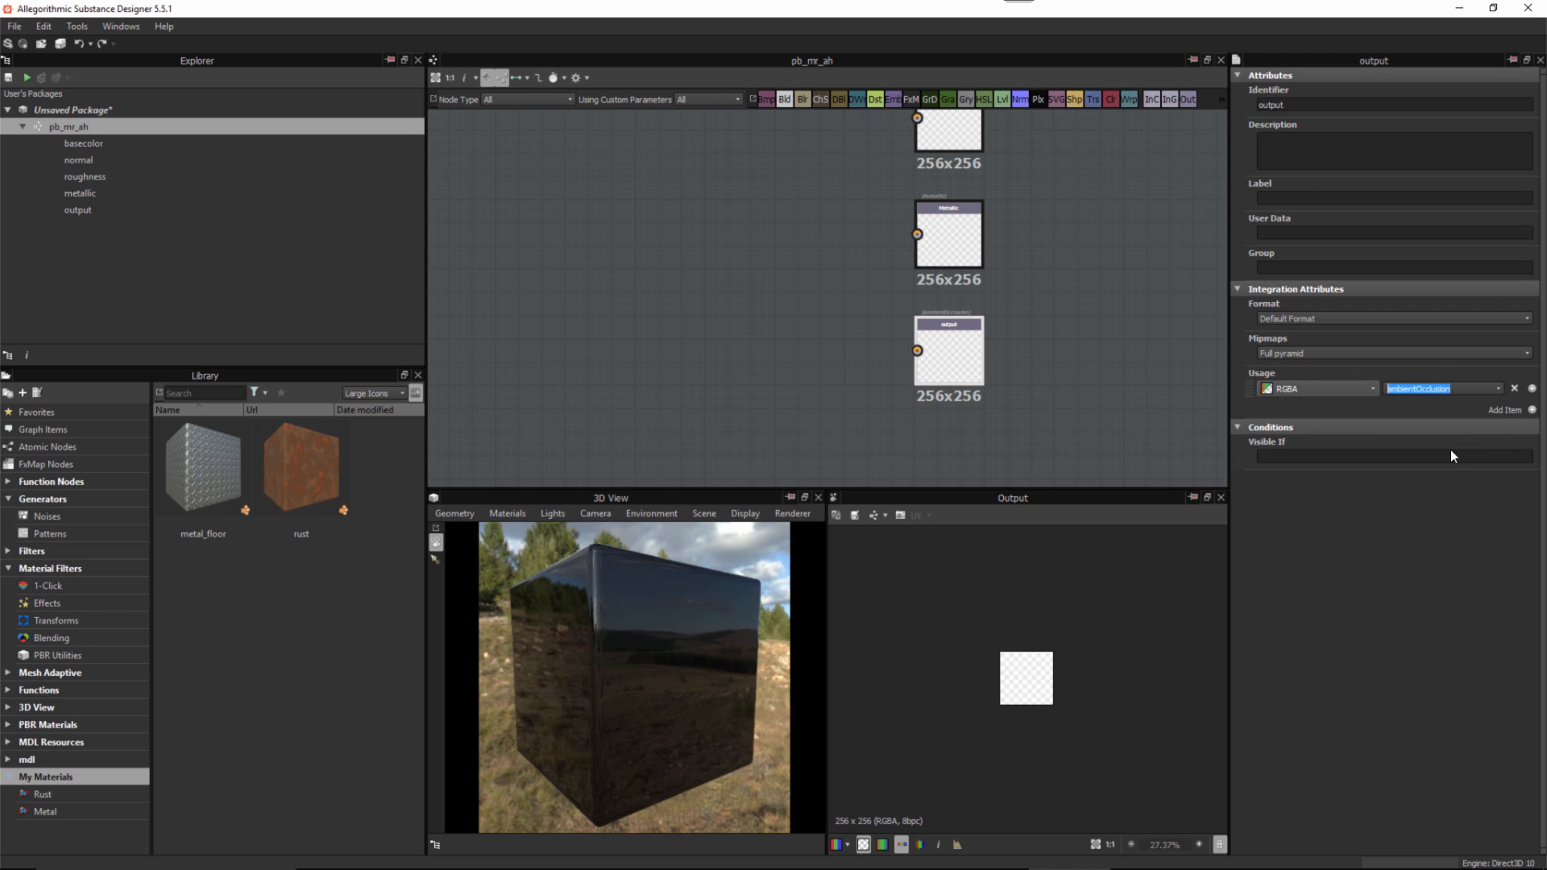
{"action": "double_click", "coordinate": [1288, 103]}
{"action": "key", "text": "ctrl+v"}
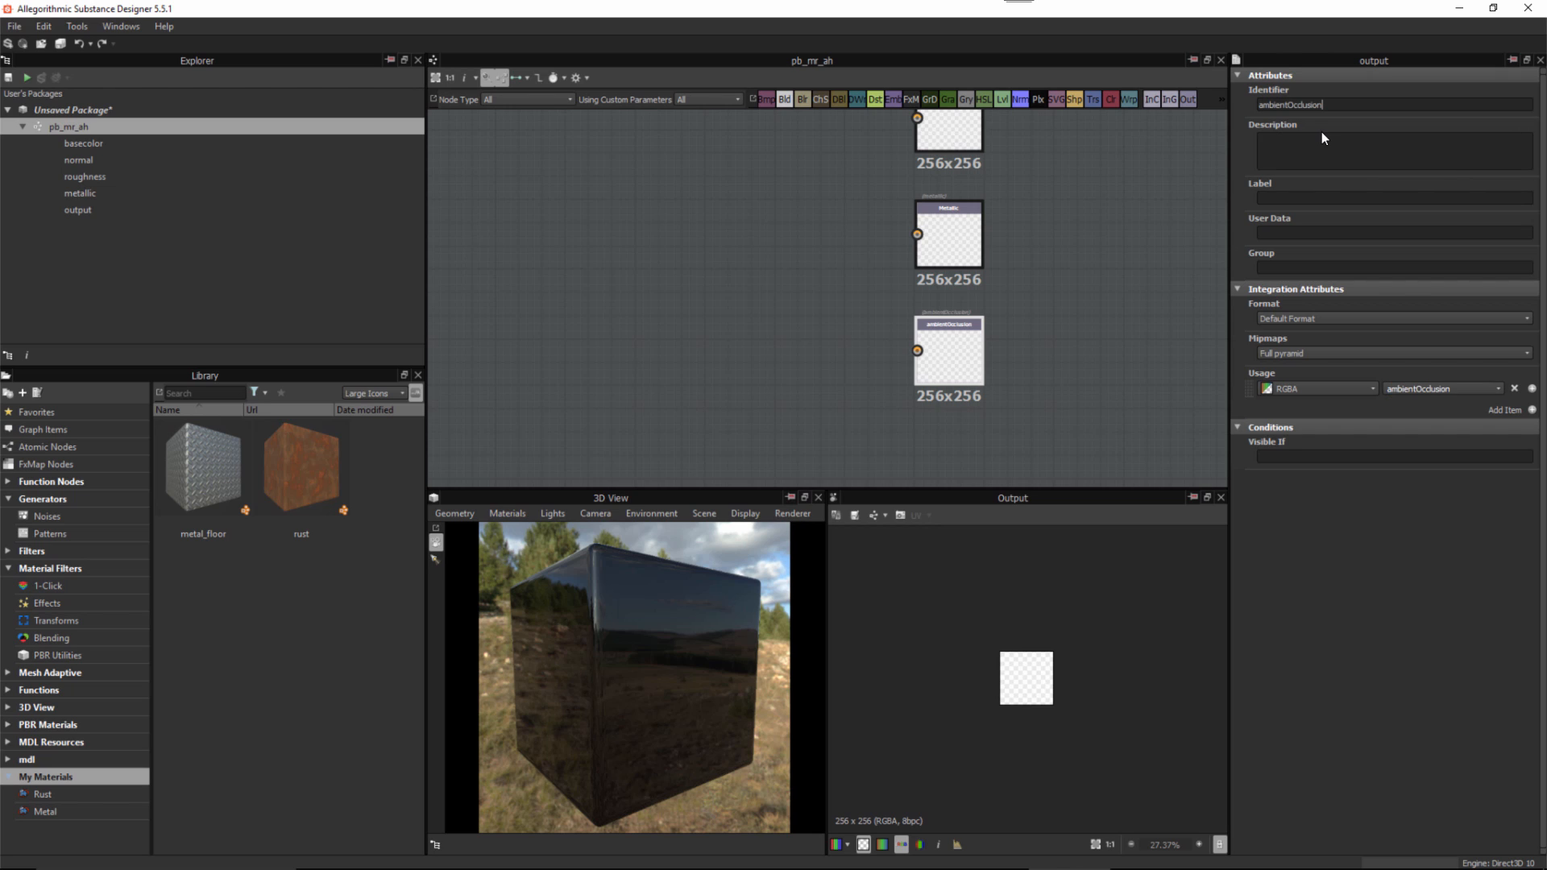
{"action": "key", "text": "ctrl+v"}
{"action": "left_click", "coordinate": [1289, 198]}
{"action": "key", "text": "BackSpace"}
{"action": "type", "text": "A"}
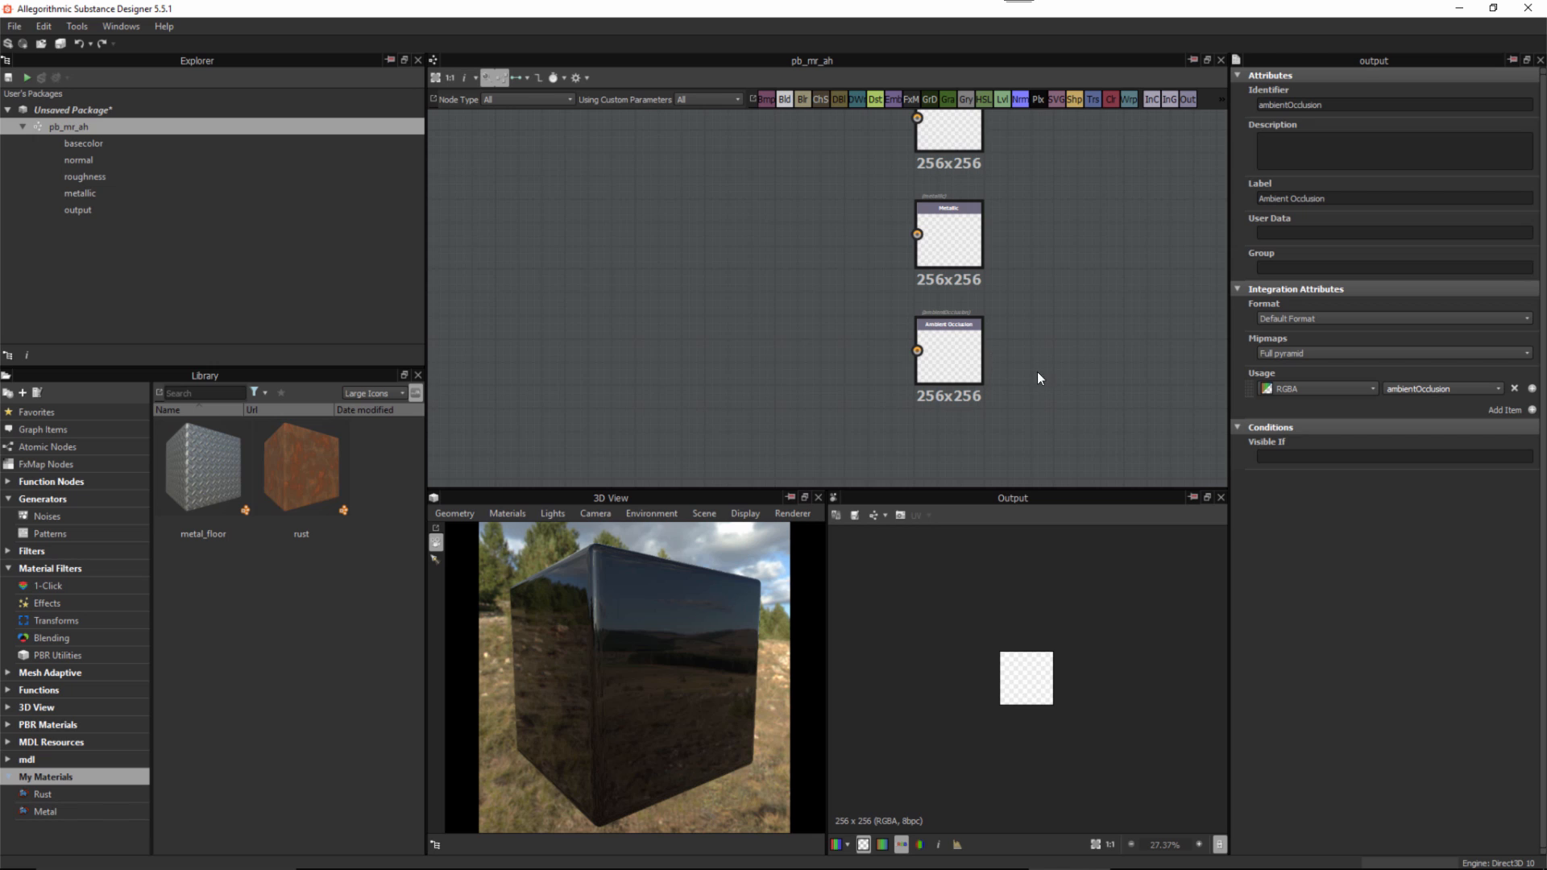
Add another Output node and place it below the Ambient Occlusion output
{"action": "scroll", "coordinate": [1019, 385], "scroll_direction": "down", "scroll_amount": 2}
{"action": "key", "text": "space"}
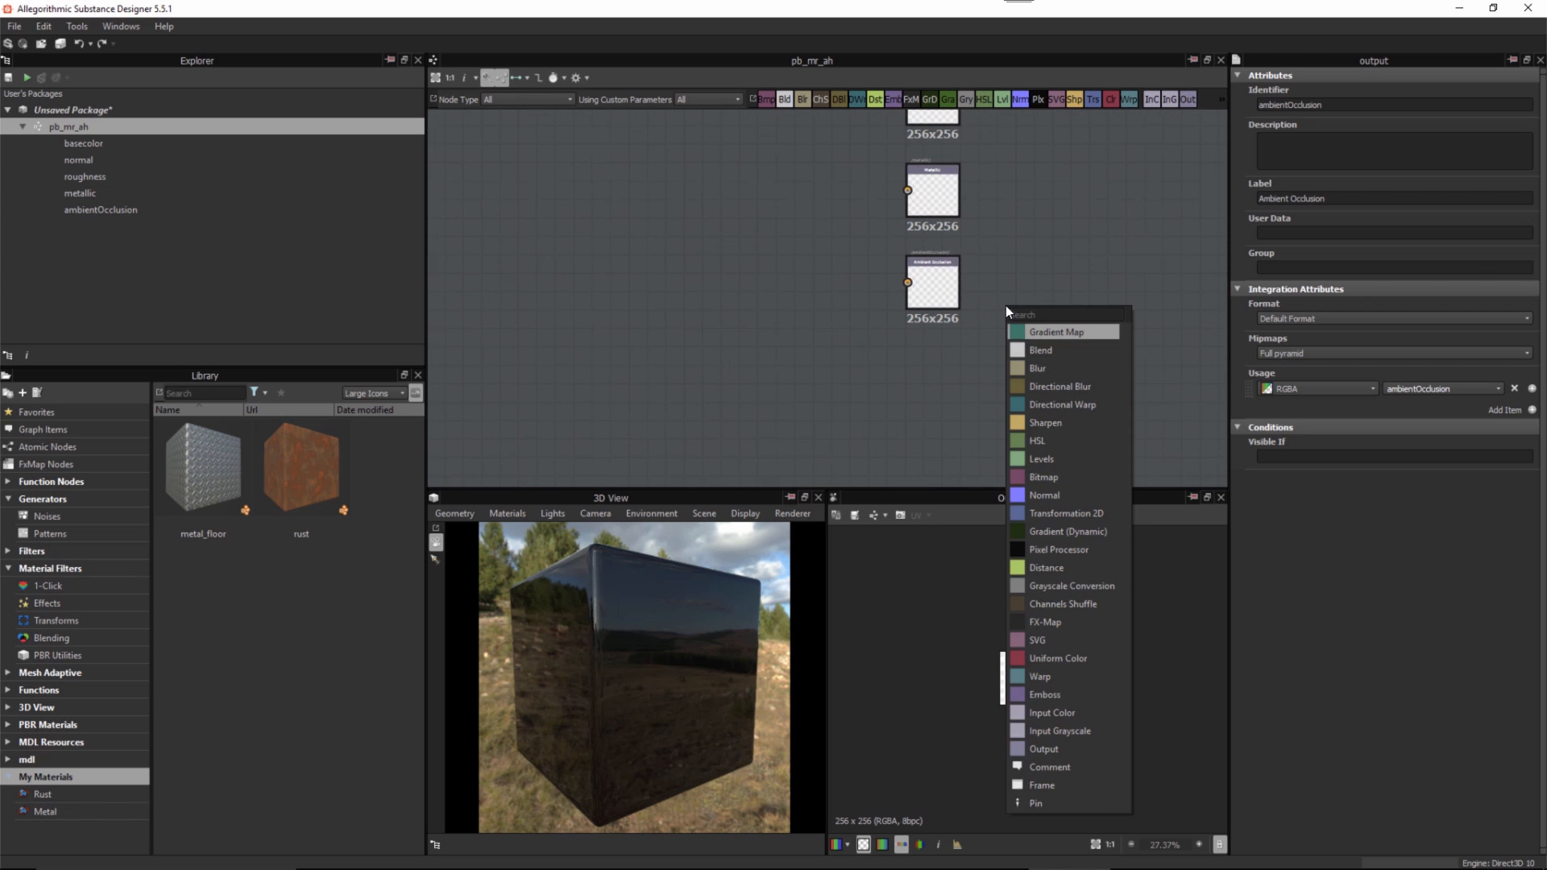
{"action": "type", "text": "pit"}
{"action": "key", "text": "BackSpace"}
{"action": "key", "text": "BackSpace"}
{"action": "key", "text": "BackSpace"}
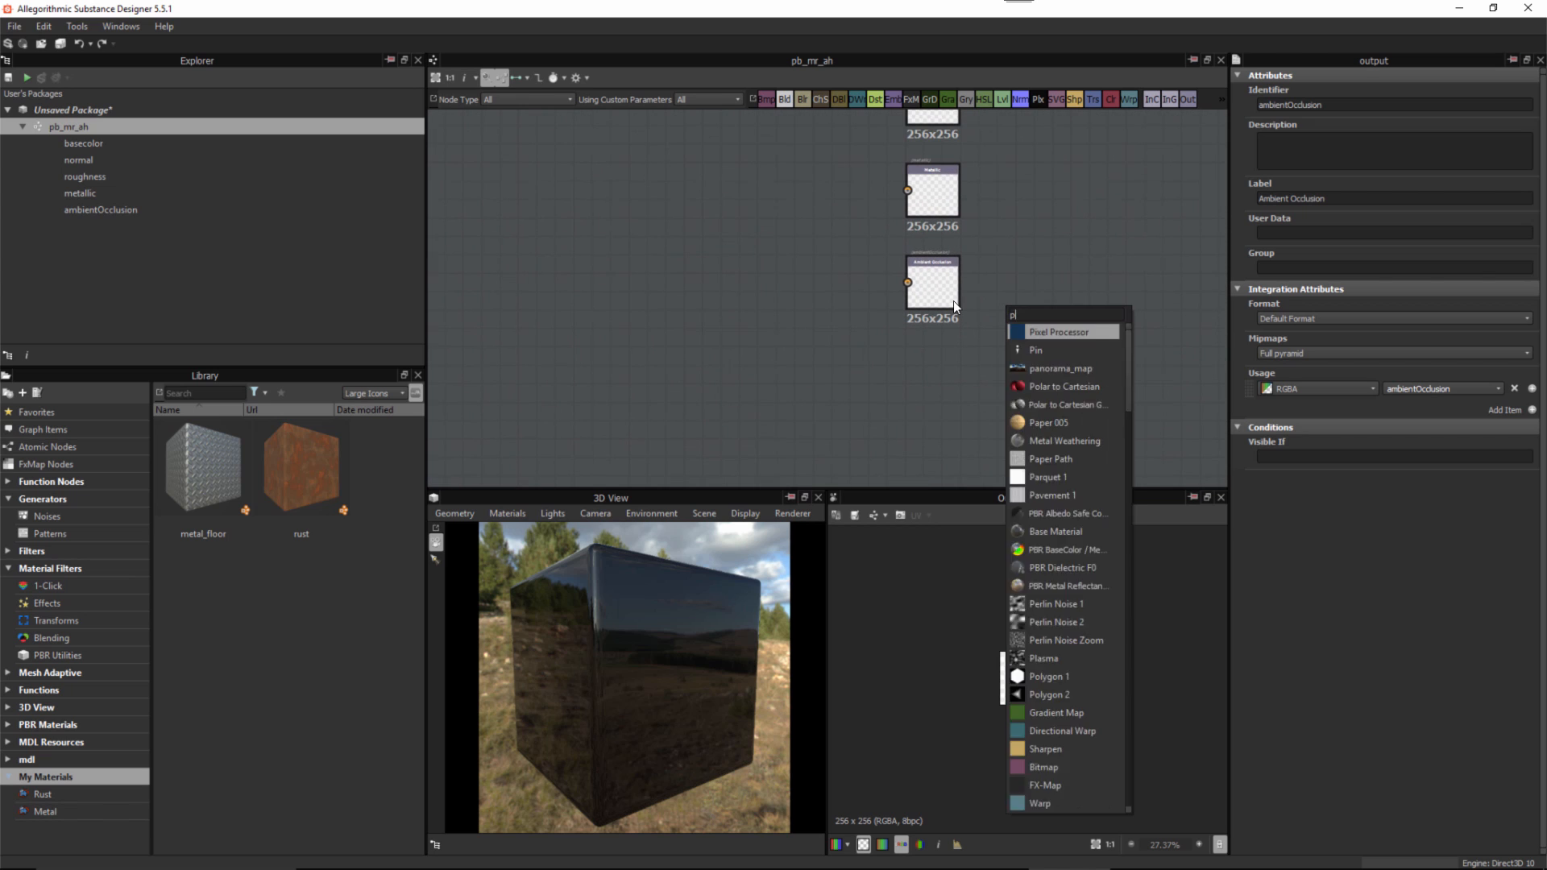
{"action": "type", "text": "out"}
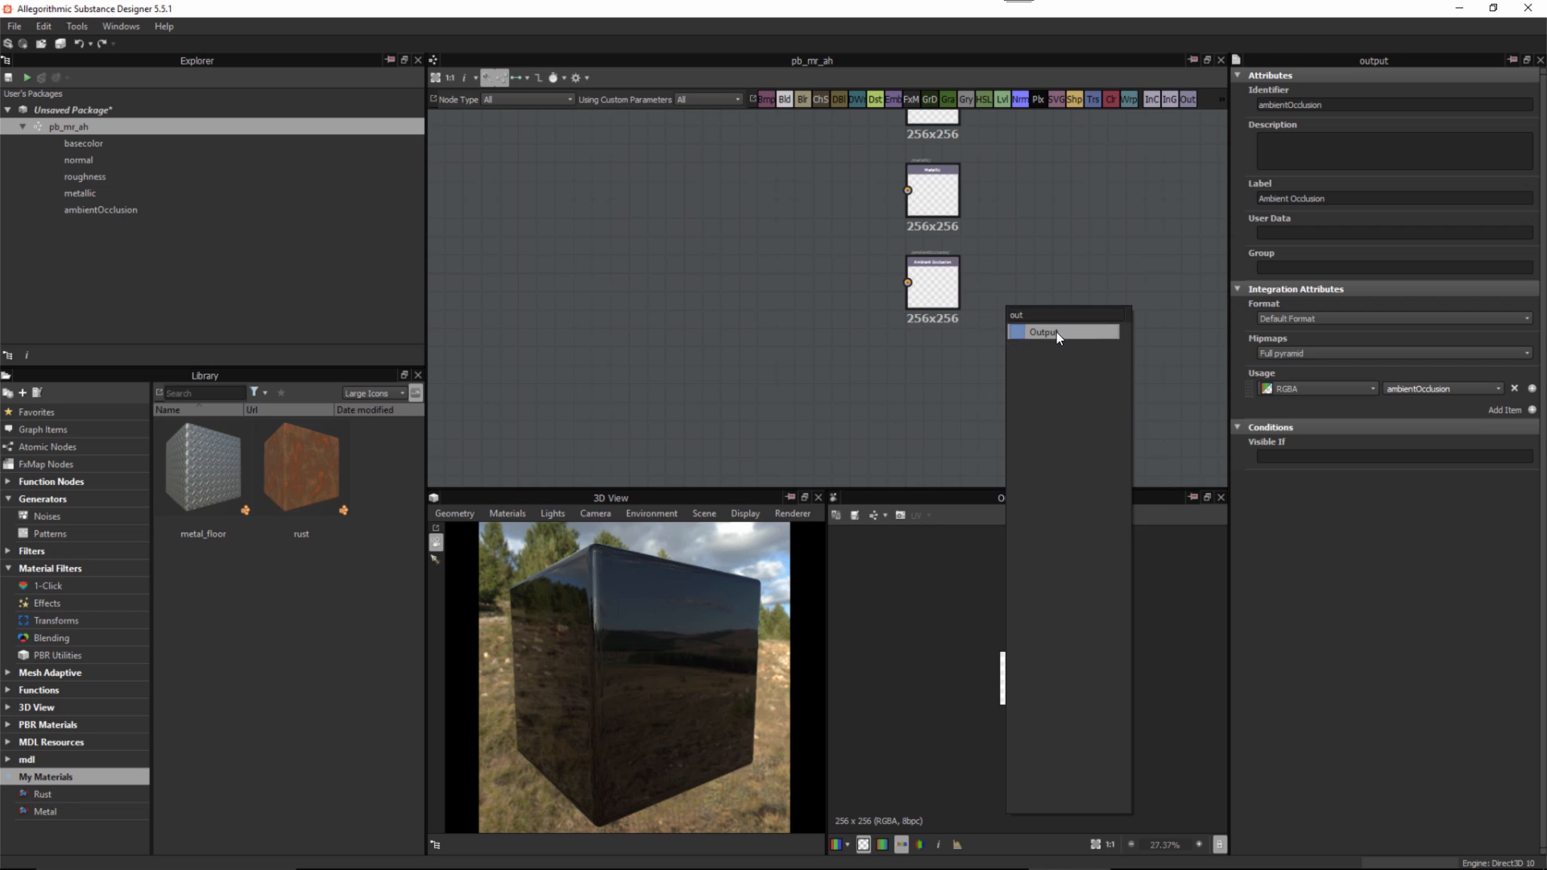
{"action": "left_click", "coordinate": [1056, 332]}
{"action": "left_click_drag", "start_coordinate": [989, 340], "coordinate": [930, 392]}
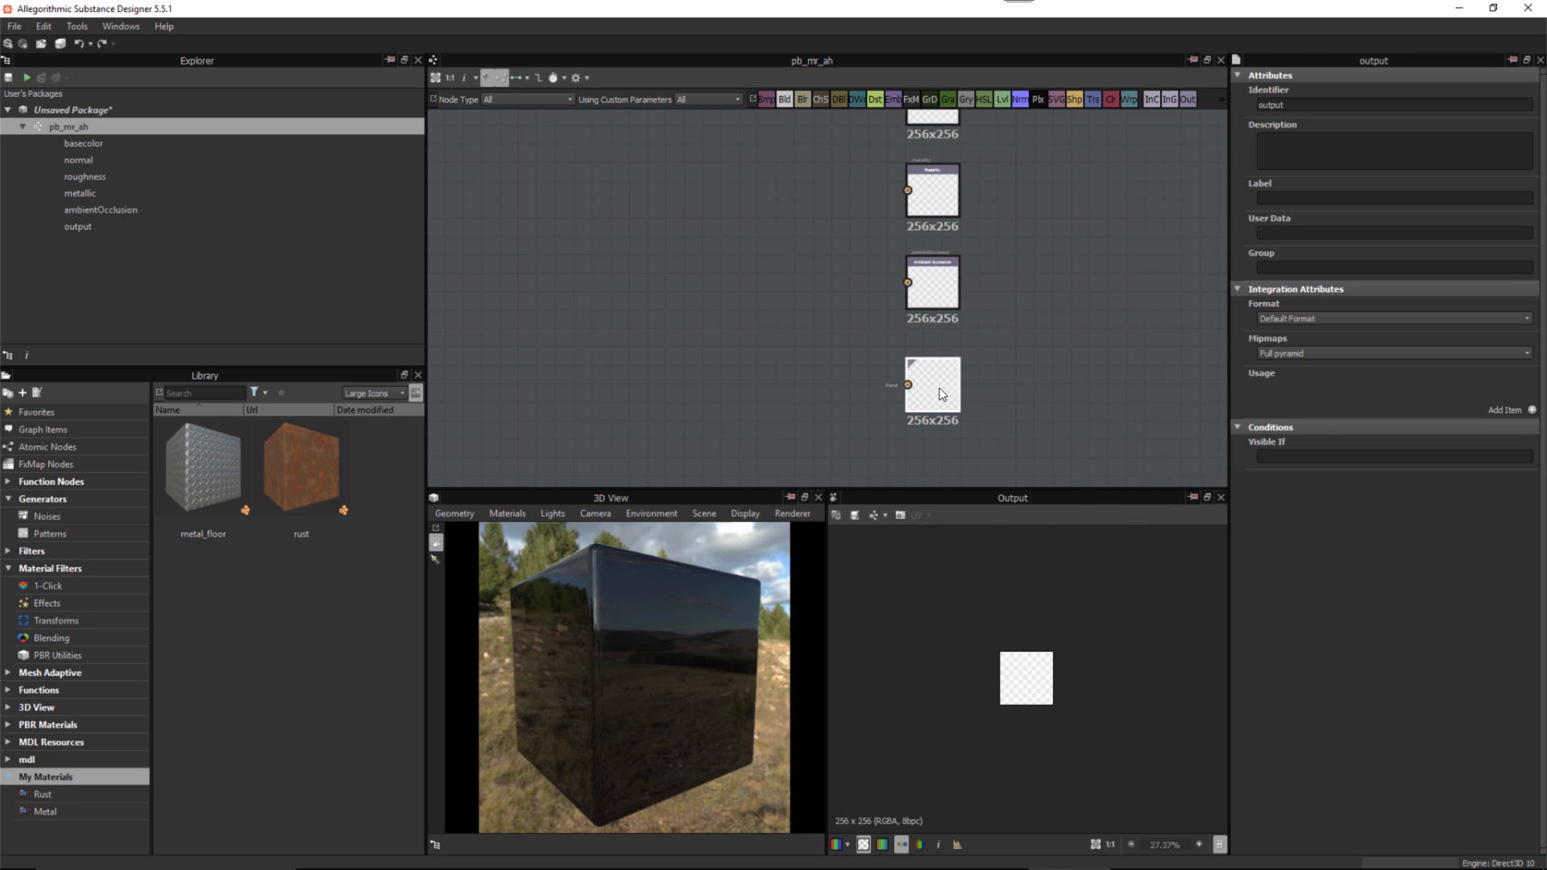
Add a usage to the lowest output node and set it to height
{"action": "left_click", "coordinate": [1531, 410]}
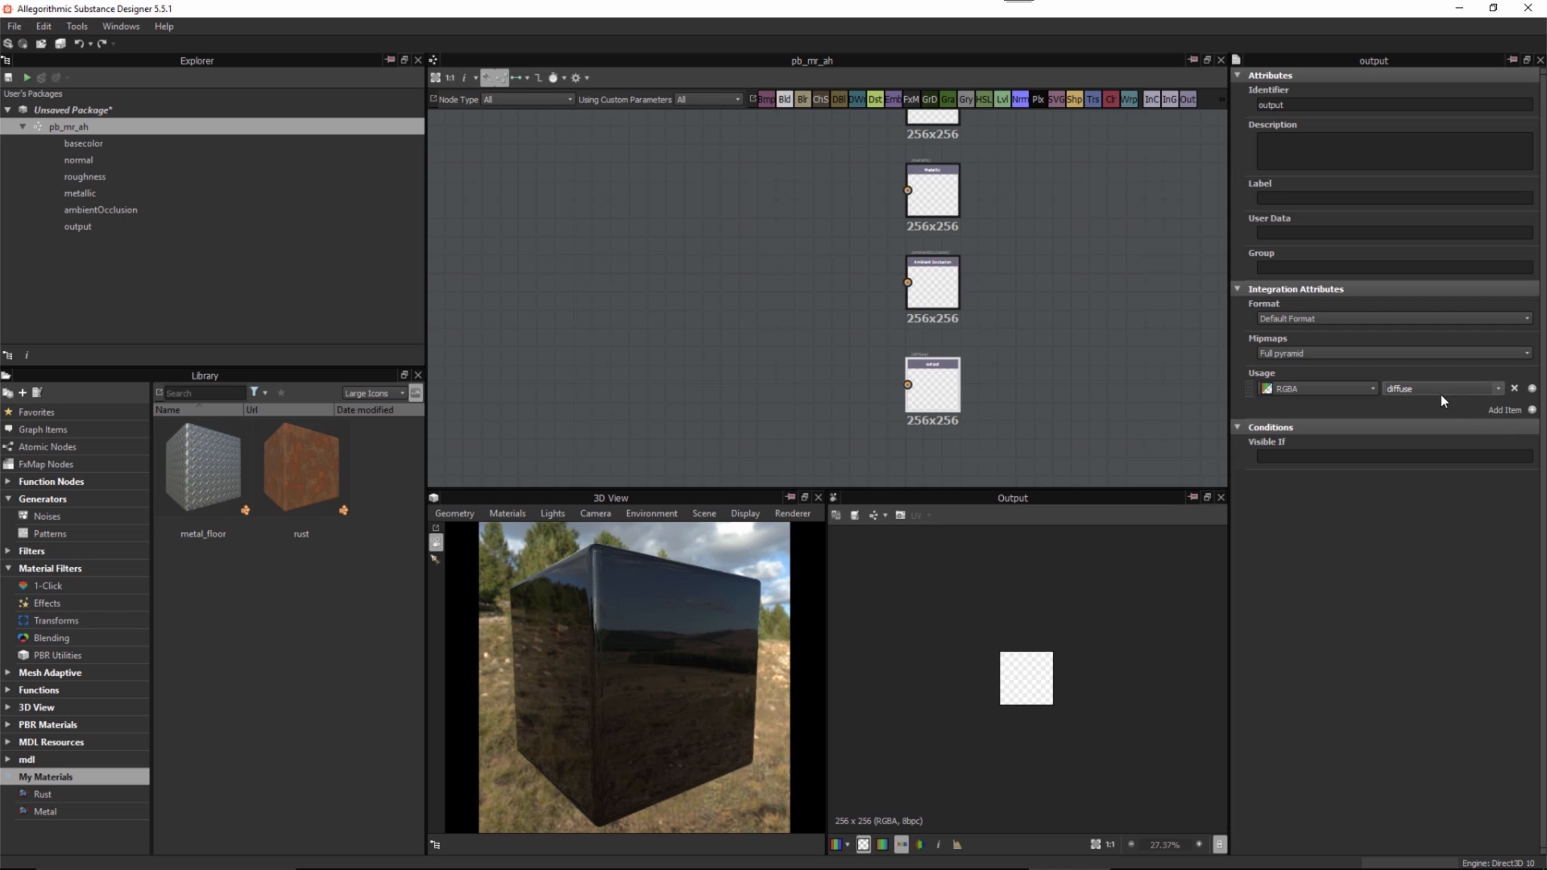
{"action": "left_click", "coordinate": [1499, 389]}
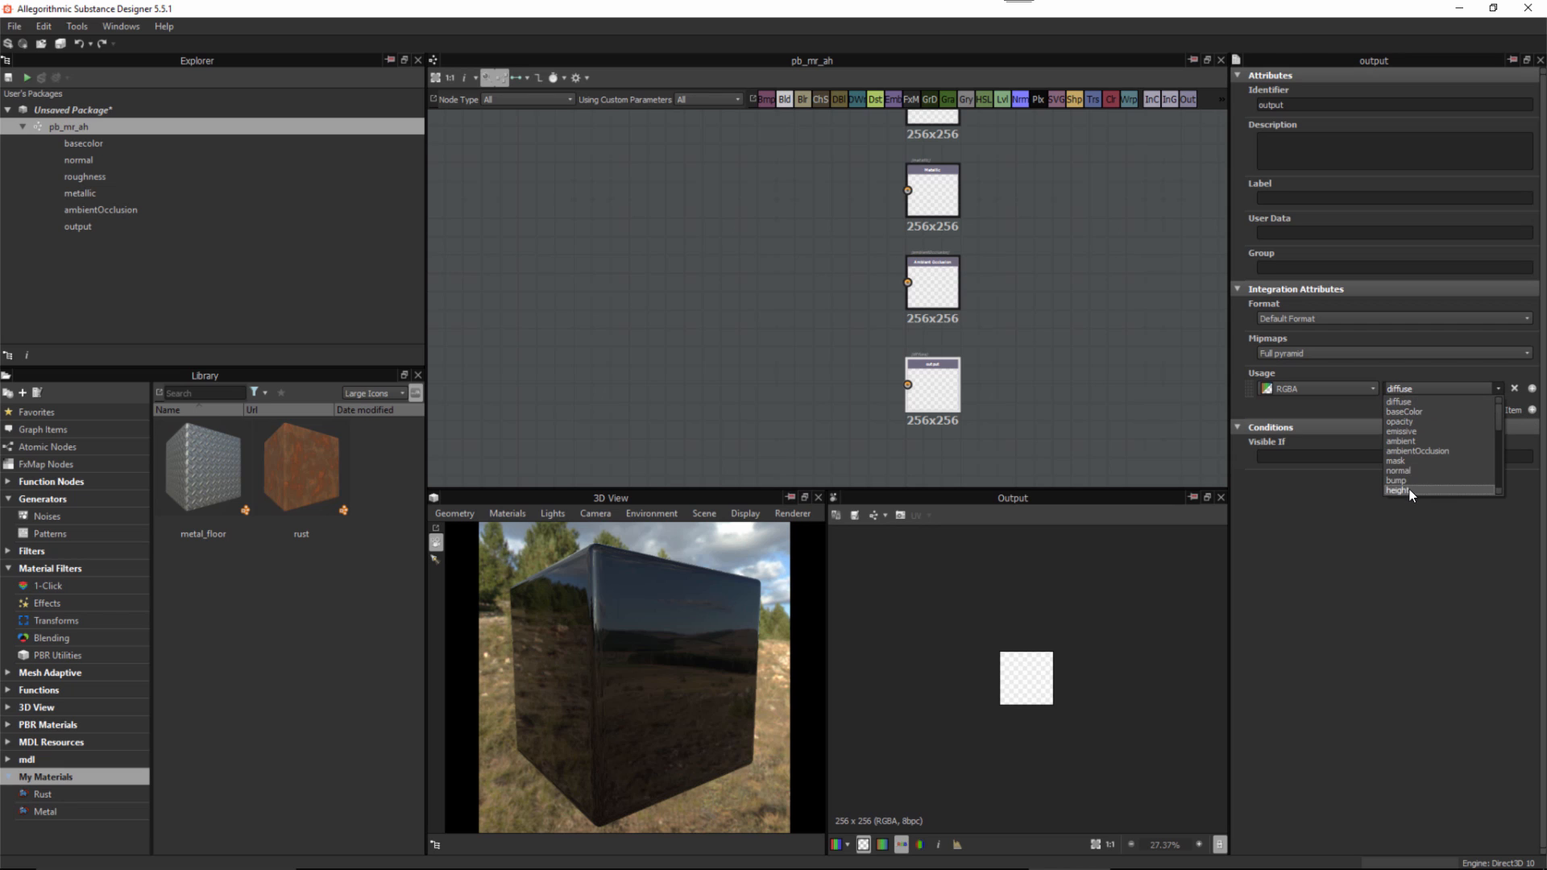
{"action": "left_click", "coordinate": [1409, 490]}
Set the lowest output's identifier to height and its label to Height
{"action": "double_click", "coordinate": [1425, 389]}
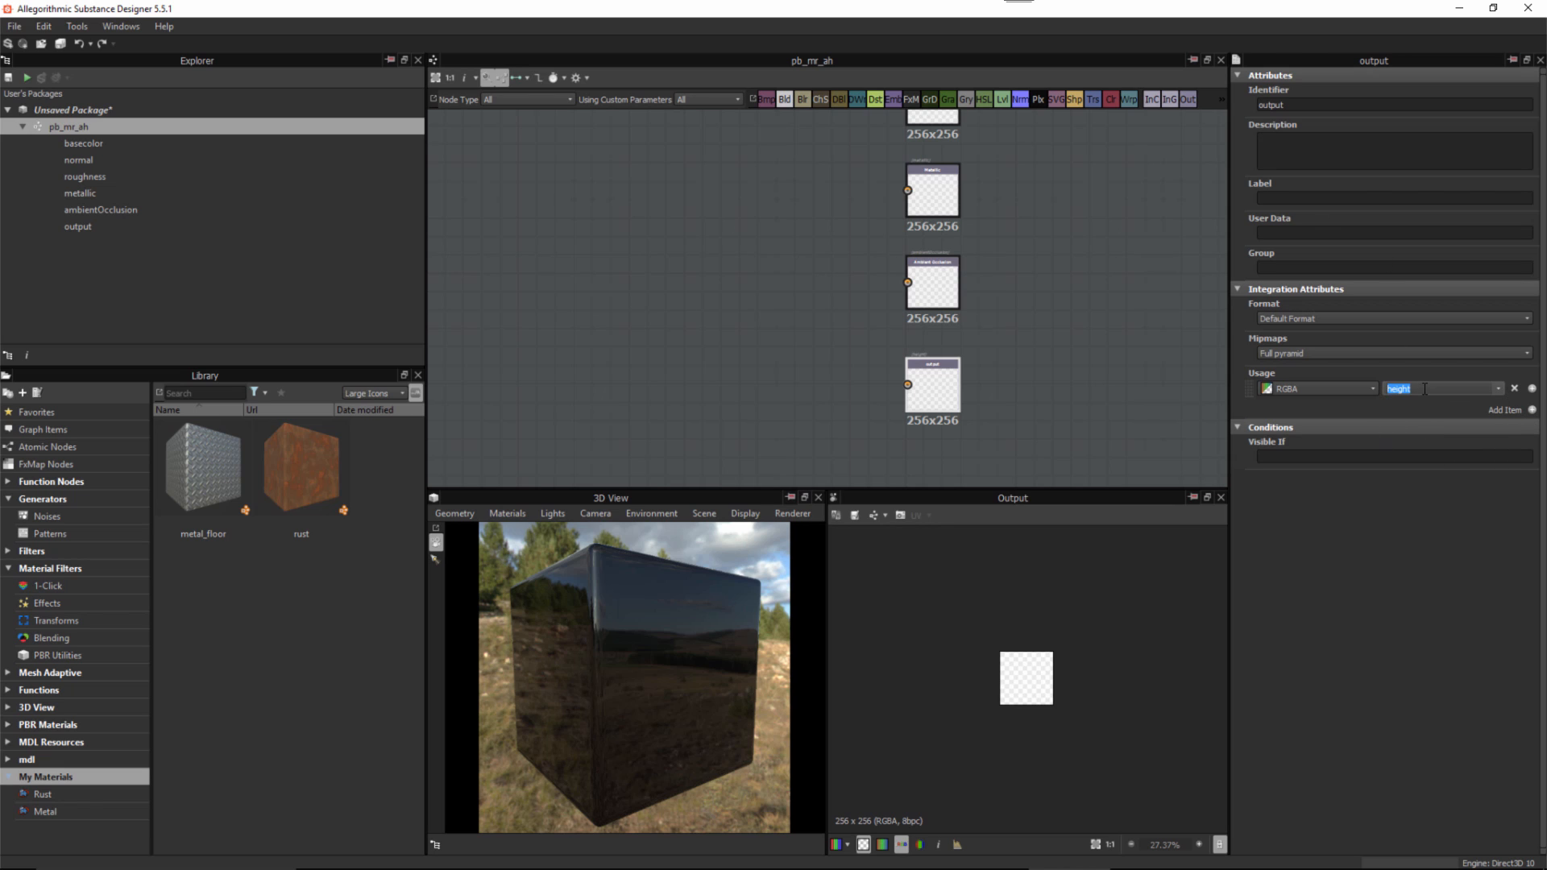
{"action": "key", "text": "ctrl+c"}
{"action": "double_click", "coordinate": [1271, 105]}
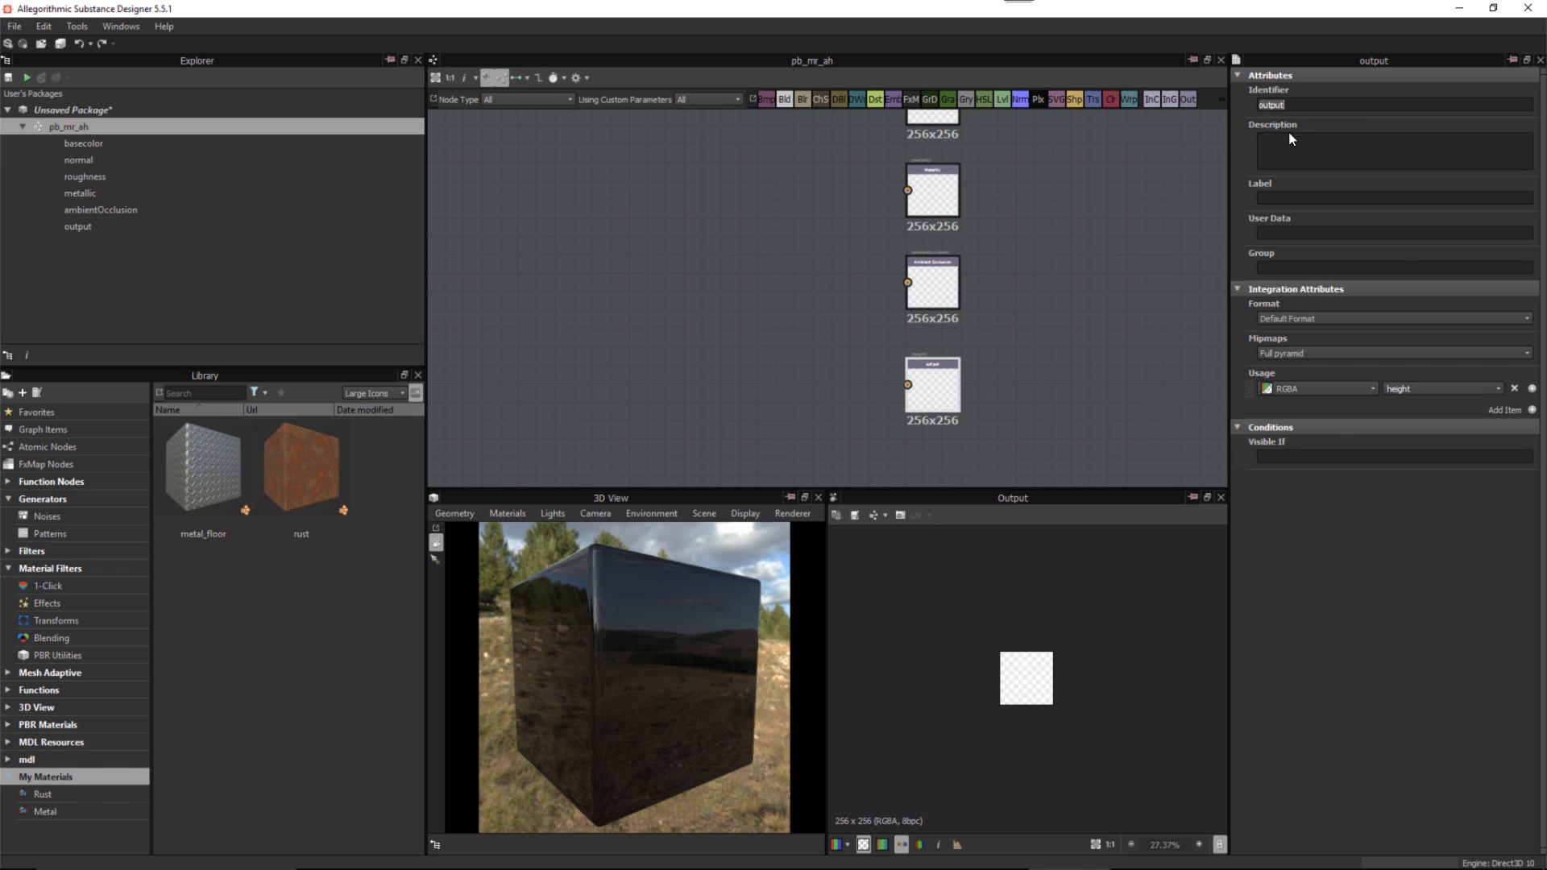
{"action": "key", "text": "ctrl+v"}
{"action": "left_click", "coordinate": [1271, 199]}
{"action": "key", "text": "ctrl+v"}
{"action": "key", "text": "BackSpace"}
{"action": "type", "text": "H"}
{"action": "left_click", "coordinate": [1058, 304]}
Examine the complete column of output nodes in the graph
{"action": "middle_click_drag", "start_coordinate": [1011, 313], "coordinate": [1002, 366], "text": "alt"}
{"action": "right_click_drag", "start_coordinate": [1001, 366], "coordinate": [1017, 305], "text": "alt"}
{"action": "middle_click_drag", "start_coordinate": [1029, 323], "coordinate": [1027, 345], "text": "alt"}
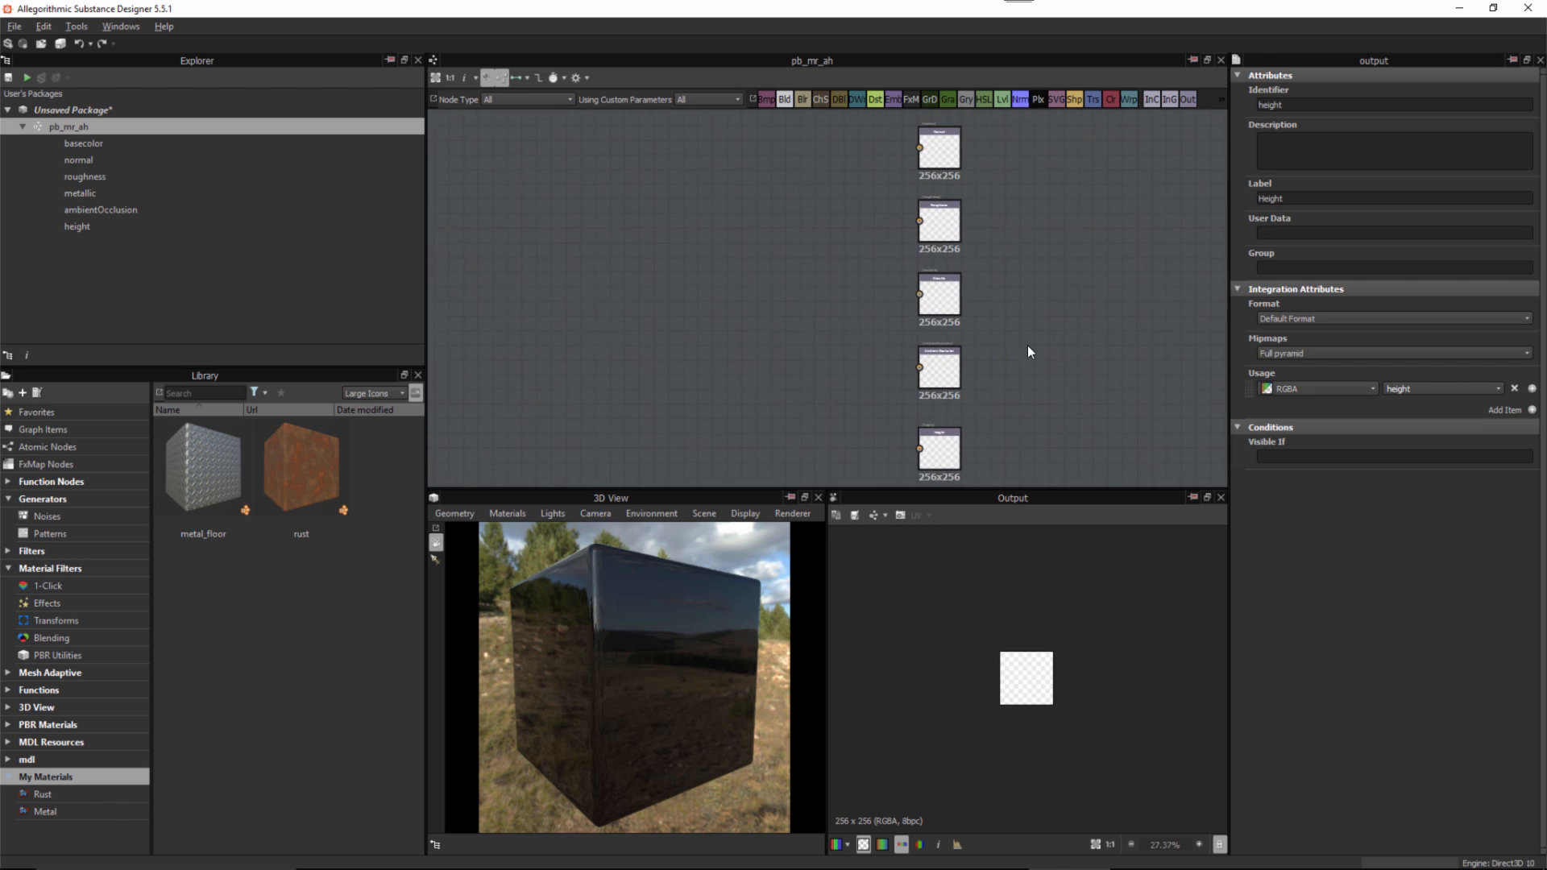
{"action": "right_click_drag", "start_coordinate": [1028, 345], "coordinate": [1046, 316], "text": "alt"}
{"action": "middle_click_drag", "start_coordinate": [1047, 317], "coordinate": [1012, 331], "text": "alt"}
{"action": "right_click_drag", "start_coordinate": [1012, 331], "coordinate": [1035, 318], "text": "alt"}
{"action": "middle_click_drag", "start_coordinate": [1035, 318], "coordinate": [1041, 313], "text": "alt"}
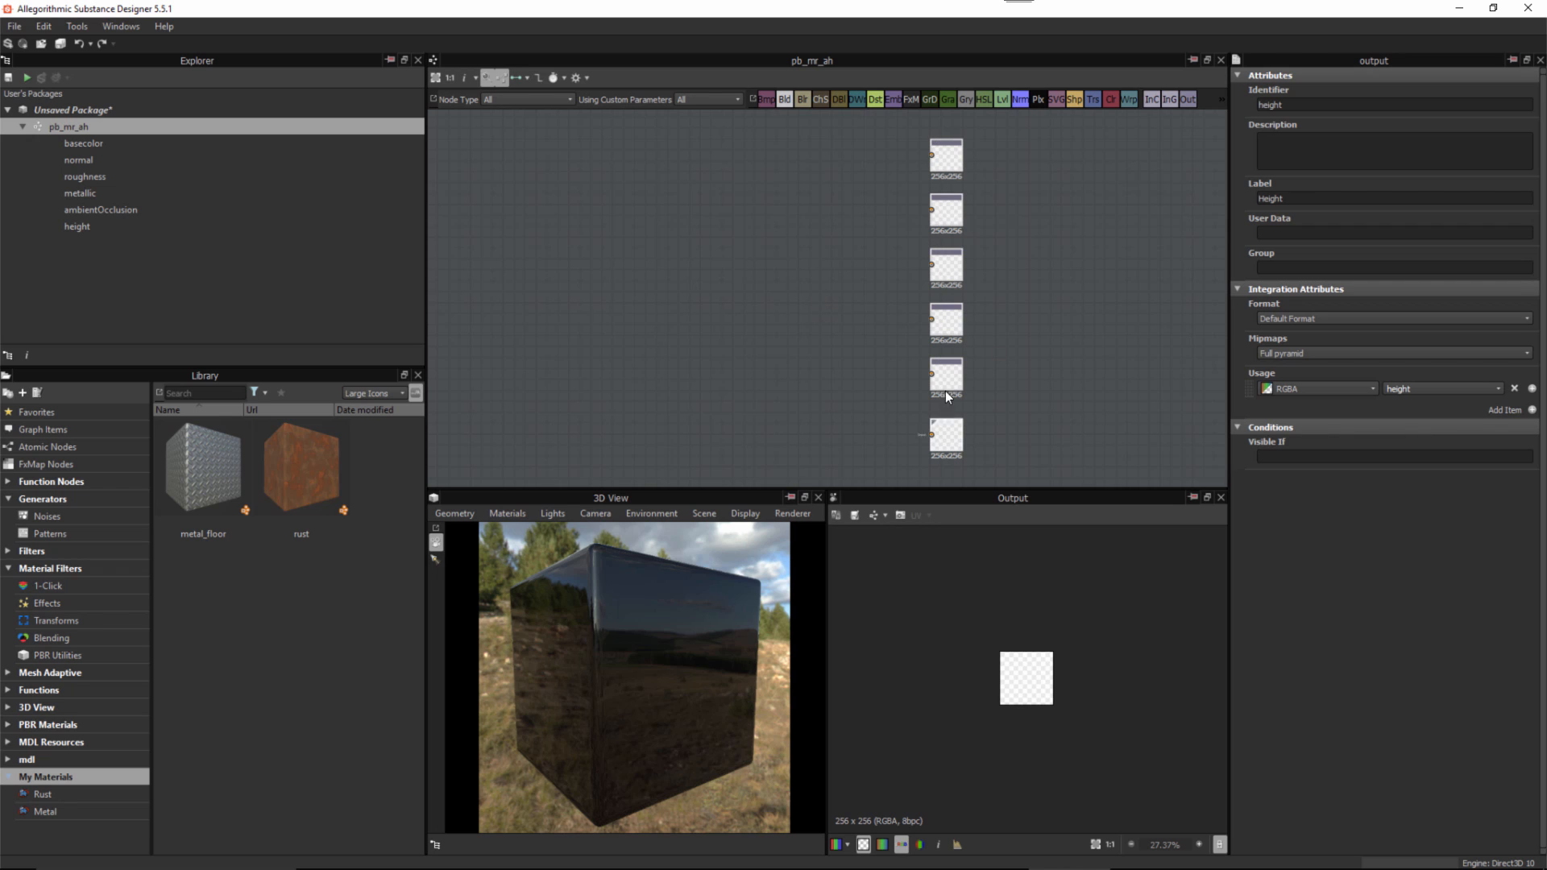
{"action": "middle_click_drag", "start_coordinate": [858, 316], "coordinate": [883, 304]}
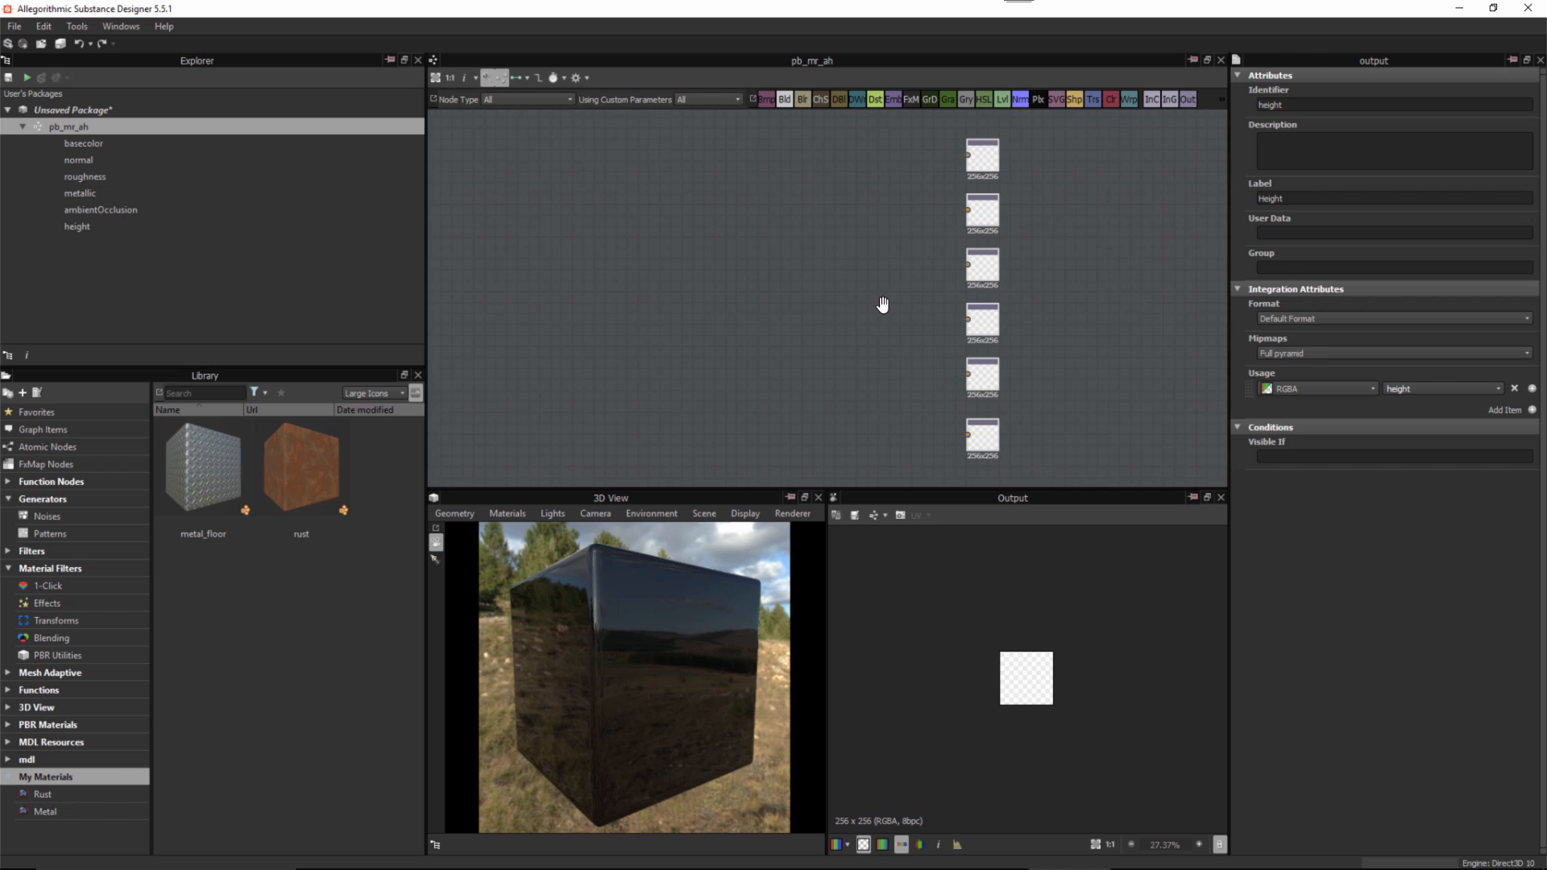
Start saving the package and create a folder named ch04 inside the tutorial folder
{"action": "left_click", "coordinate": [821, 303]}
{"action": "key", "text": "ctrl+s"}
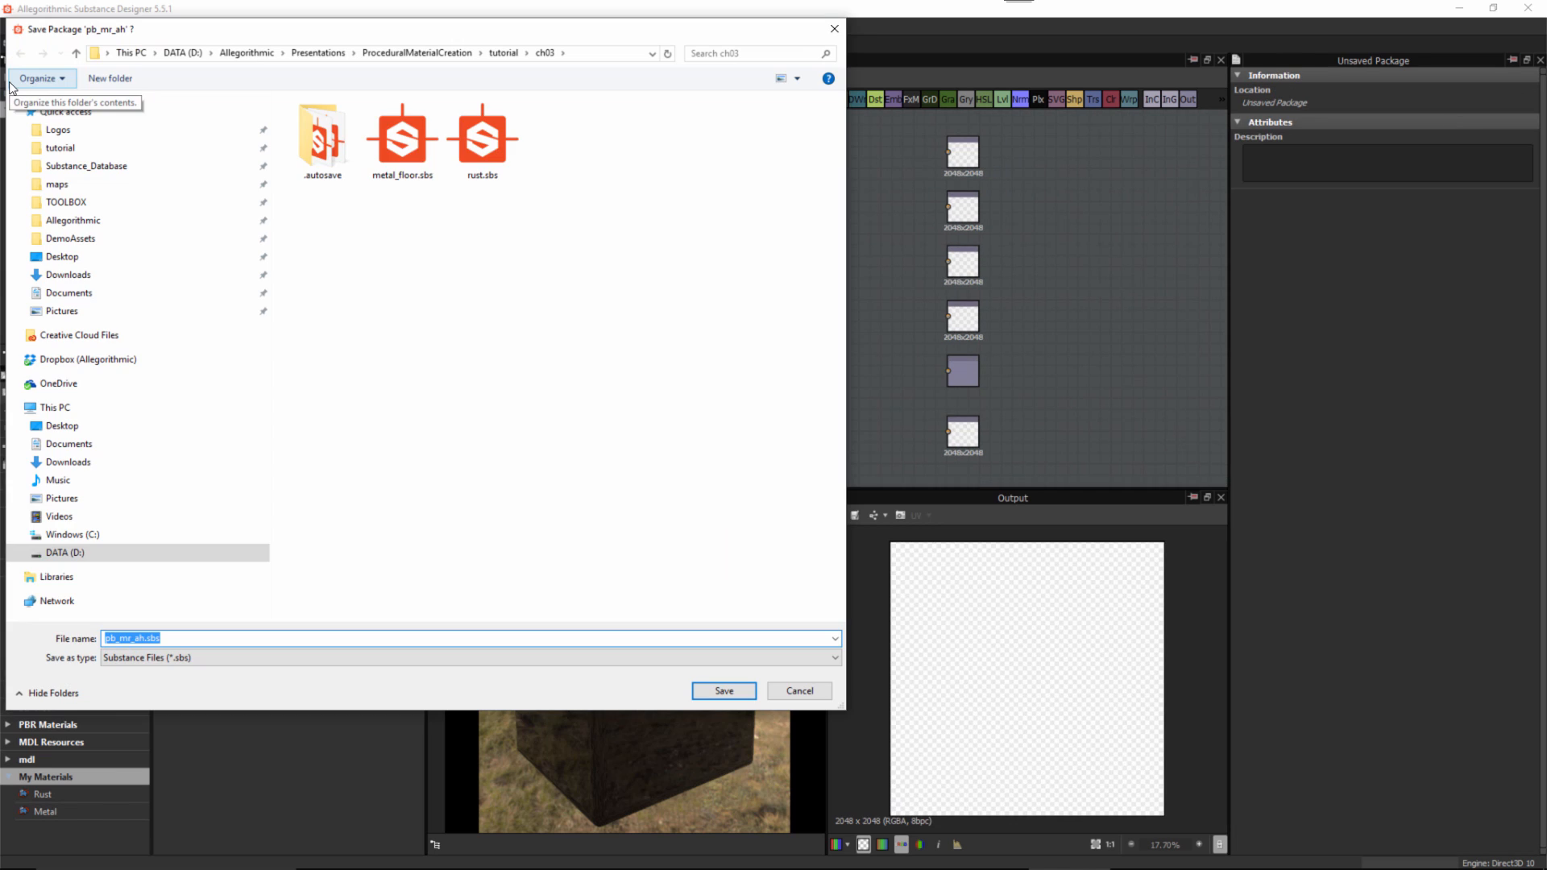
{"action": "right_click", "coordinate": [391, 217]}
{"action": "mouse_move", "coordinate": [273, 401]}
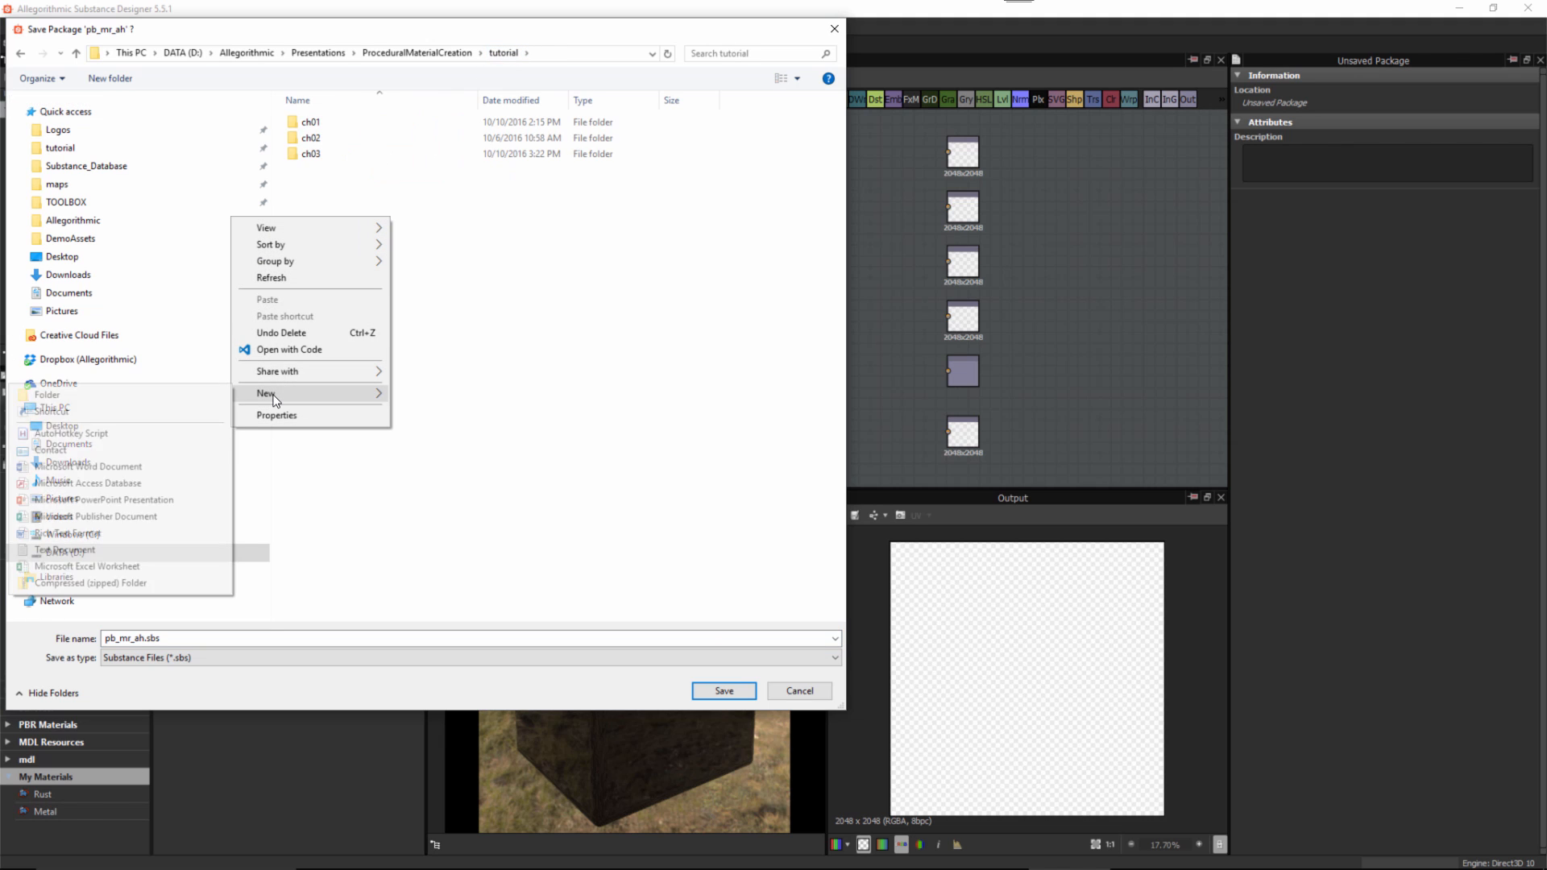
{"action": "left_click", "coordinate": [148, 396]}
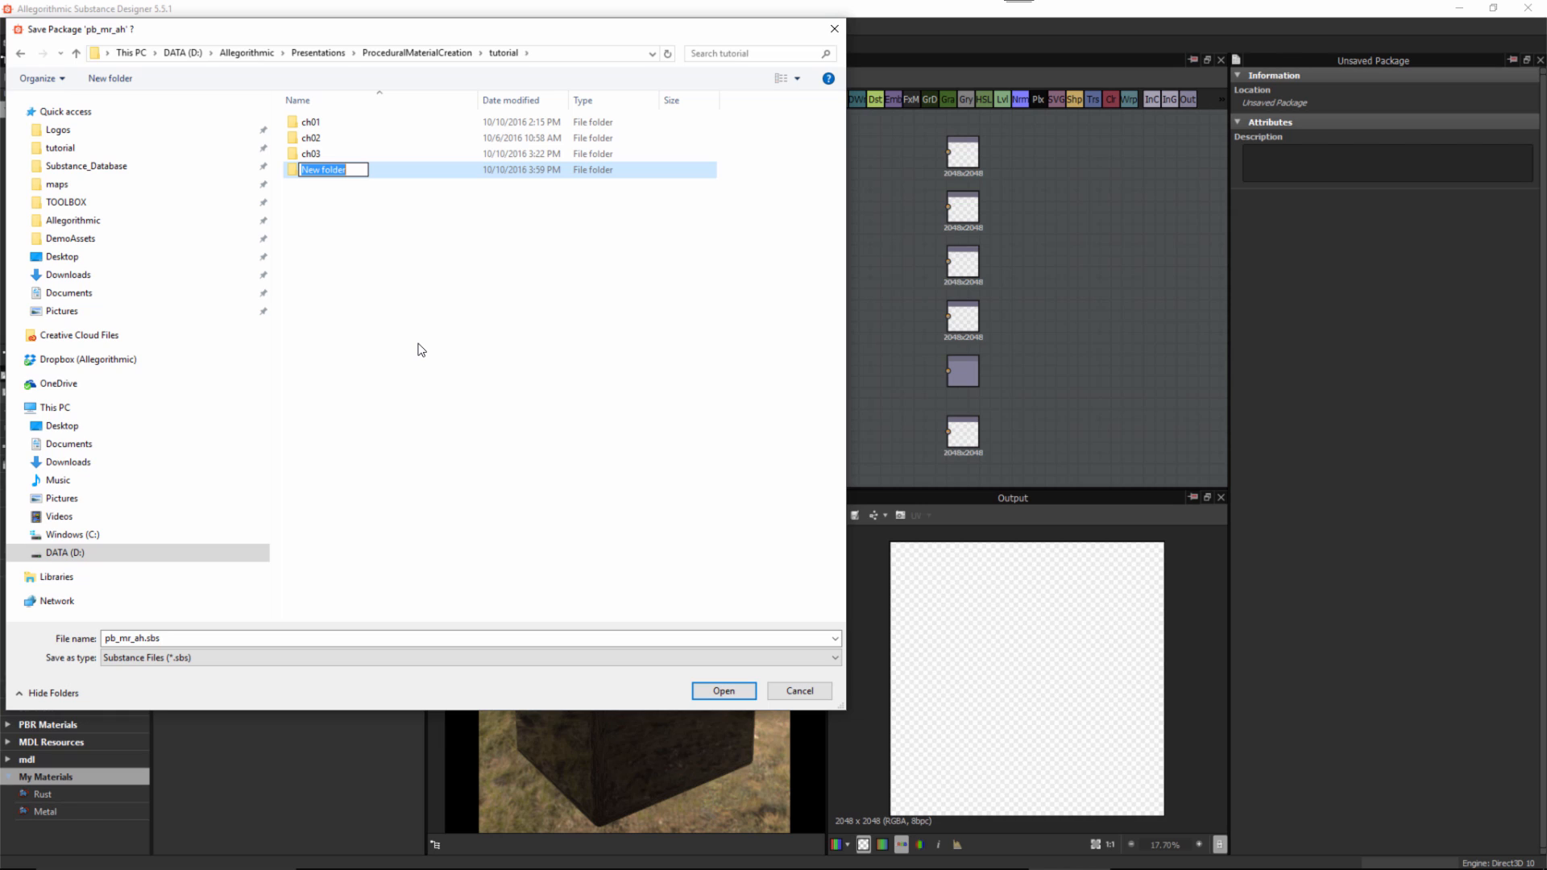
{"action": "type", "text": "ch04"}
{"action": "key", "text": "Return"}
Save the package as pb_mr_ah.sbs in the ch04 folder, and close the package
{"action": "double_click", "coordinate": [313, 169]}
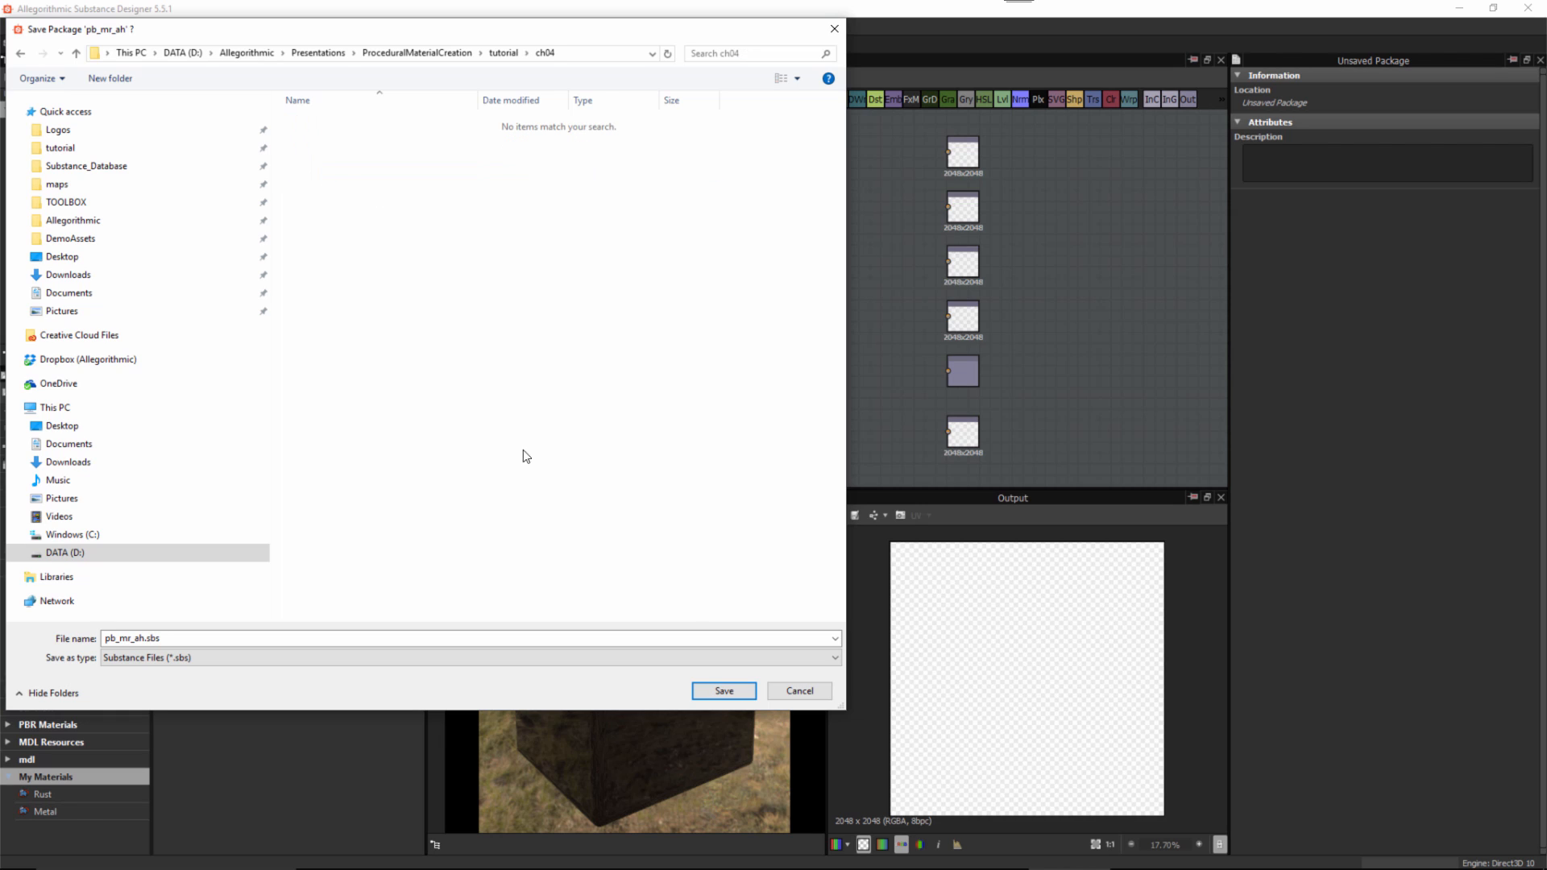
{"action": "left_click", "coordinate": [695, 691]}
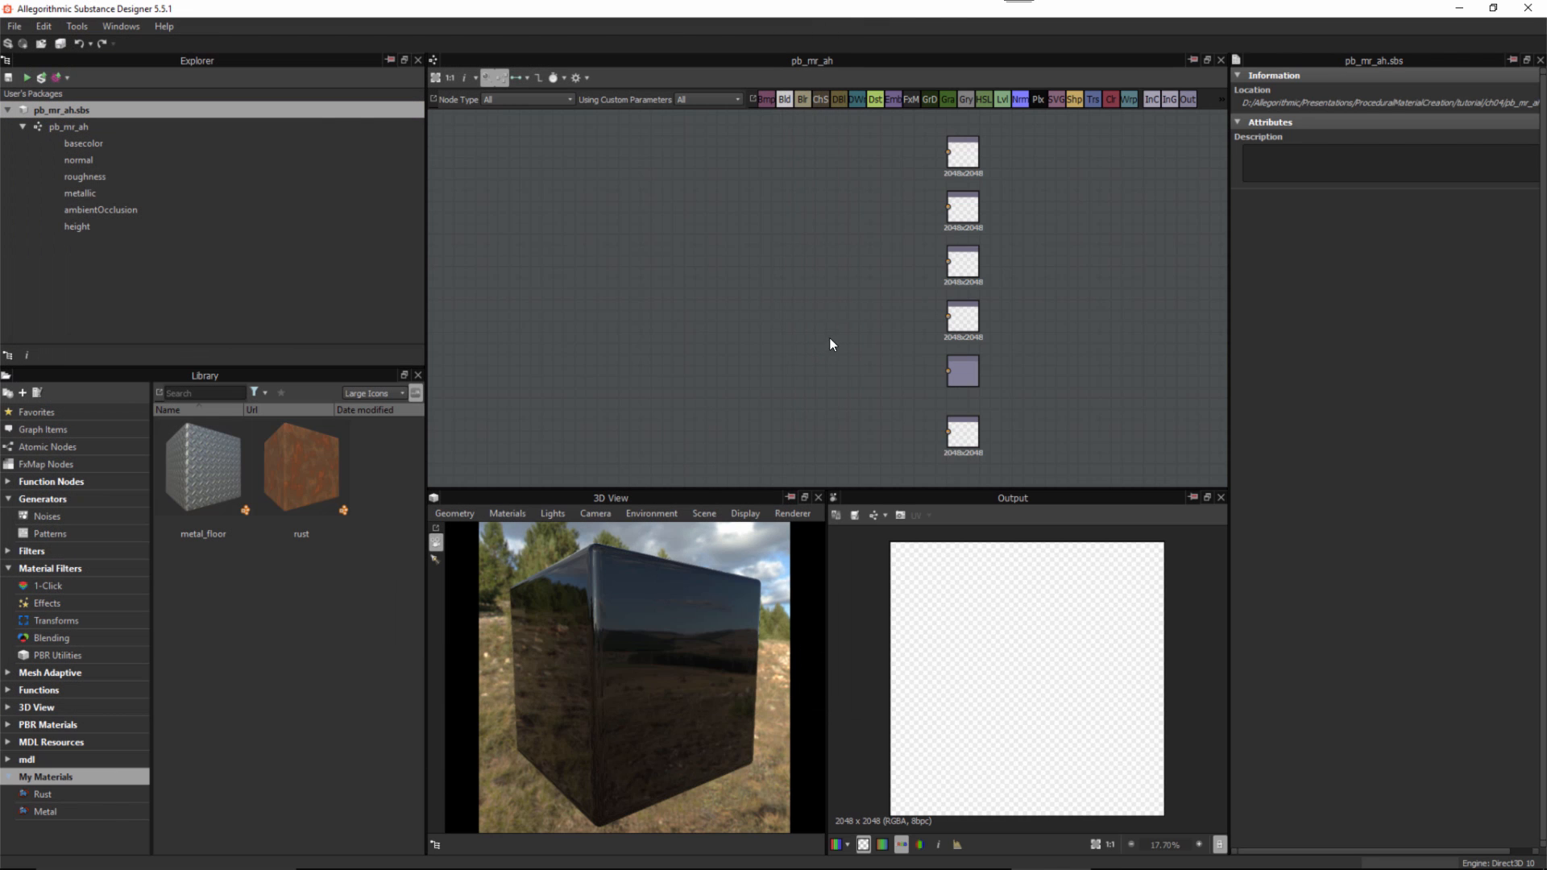
{"action": "right_click", "coordinate": [88, 113]}
{"action": "left_click", "coordinate": [138, 335]}
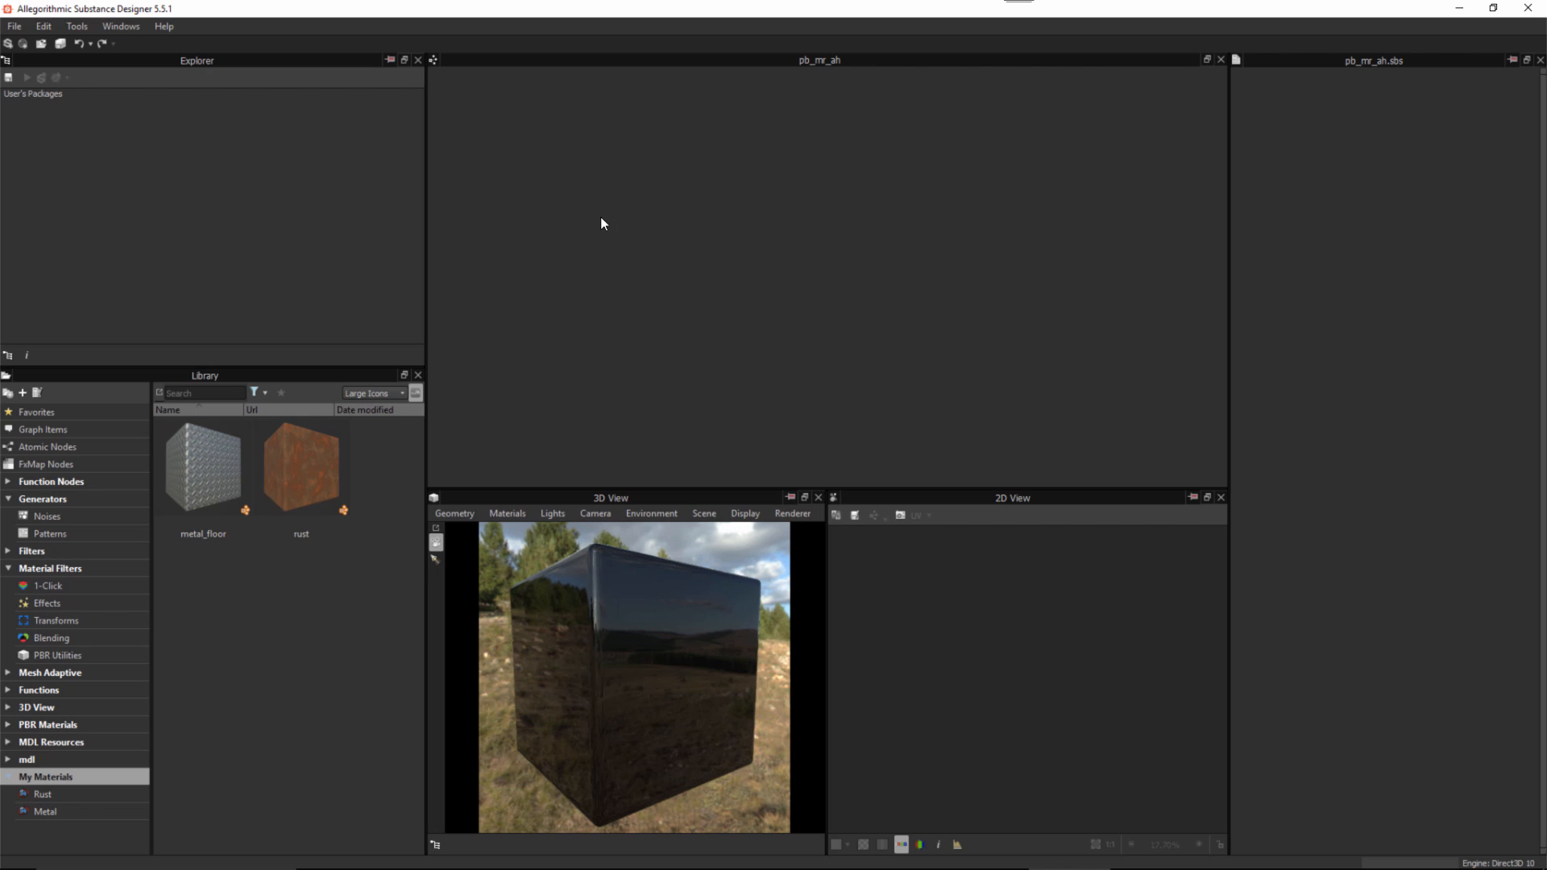
Add the tutorial/ch04 folder to the user project's Substance template directories in the preferences and apply the change
{"action": "left_click", "coordinate": [77, 26]}
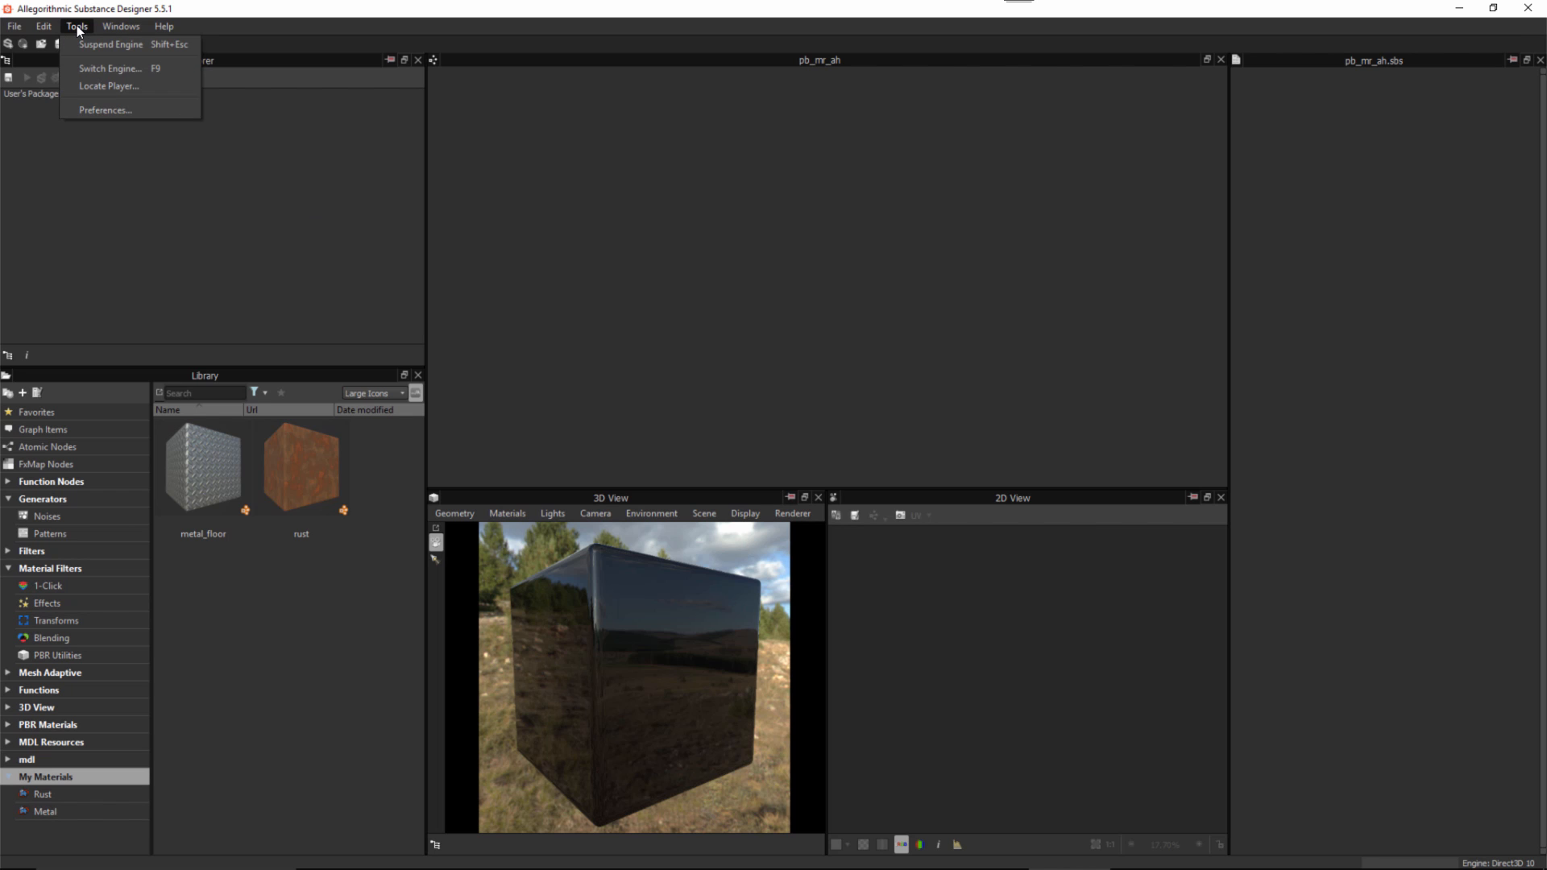
{"action": "left_click", "coordinate": [88, 112]}
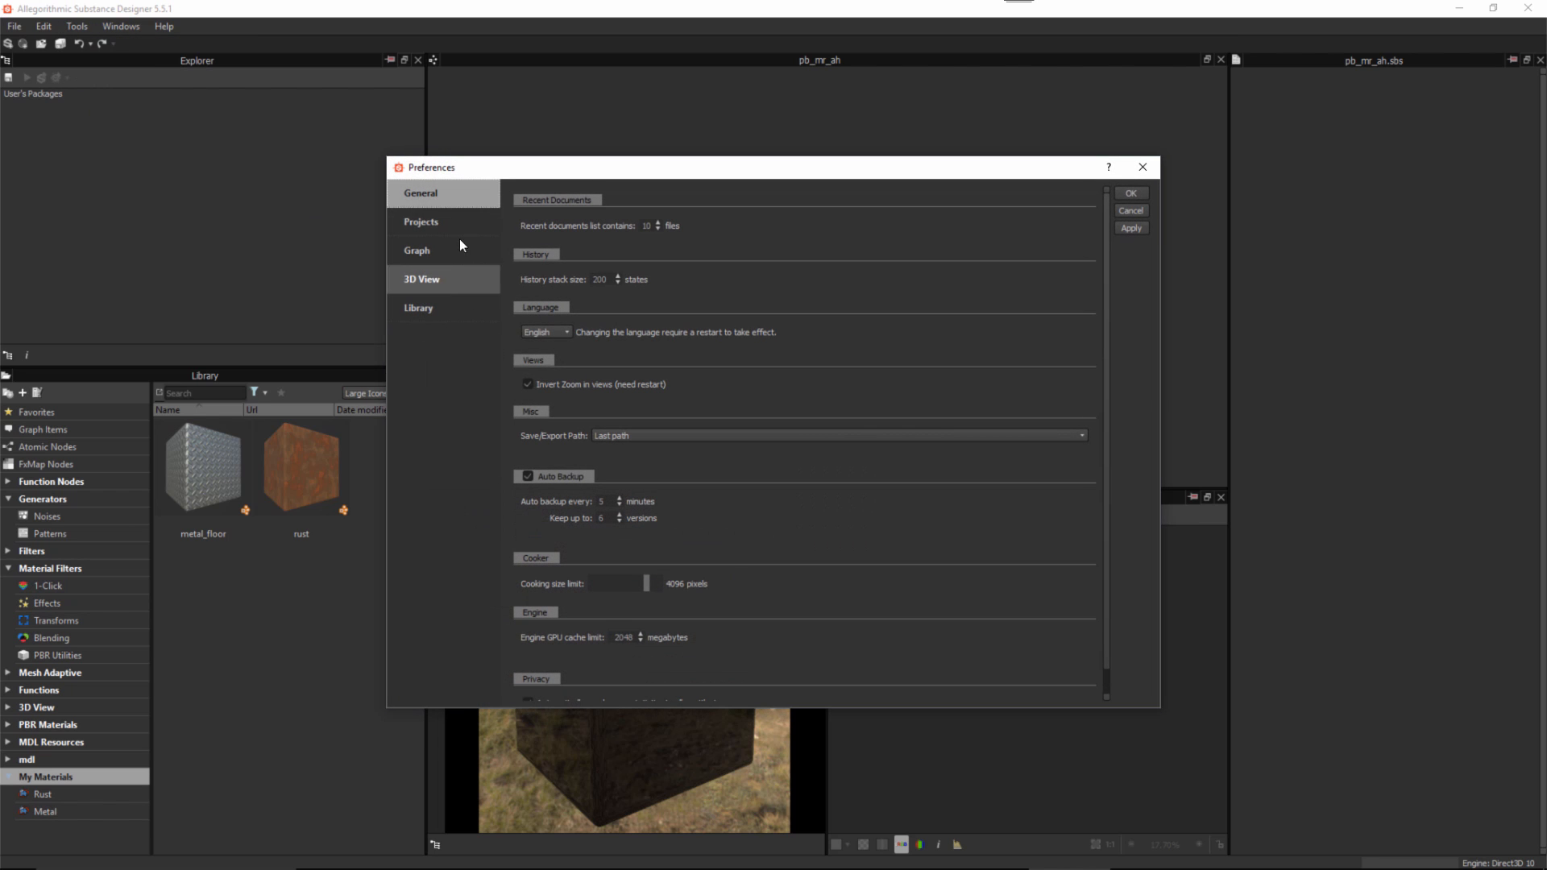
{"action": "left_click", "coordinate": [431, 224]}
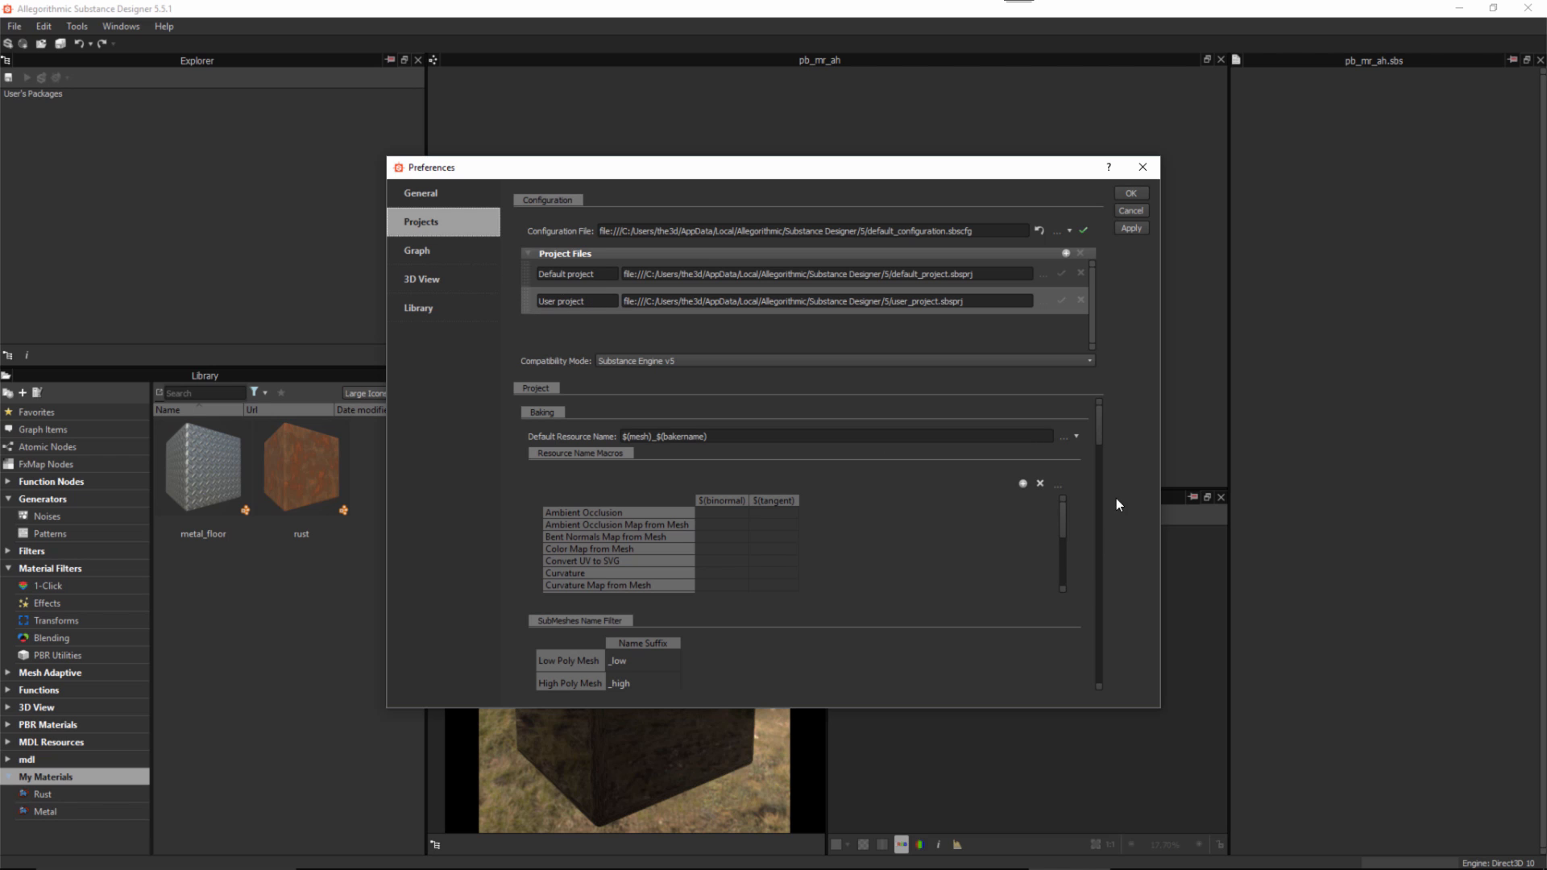
{"action": "left_click_drag", "start_coordinate": [1100, 424], "coordinate": [1105, 506]}
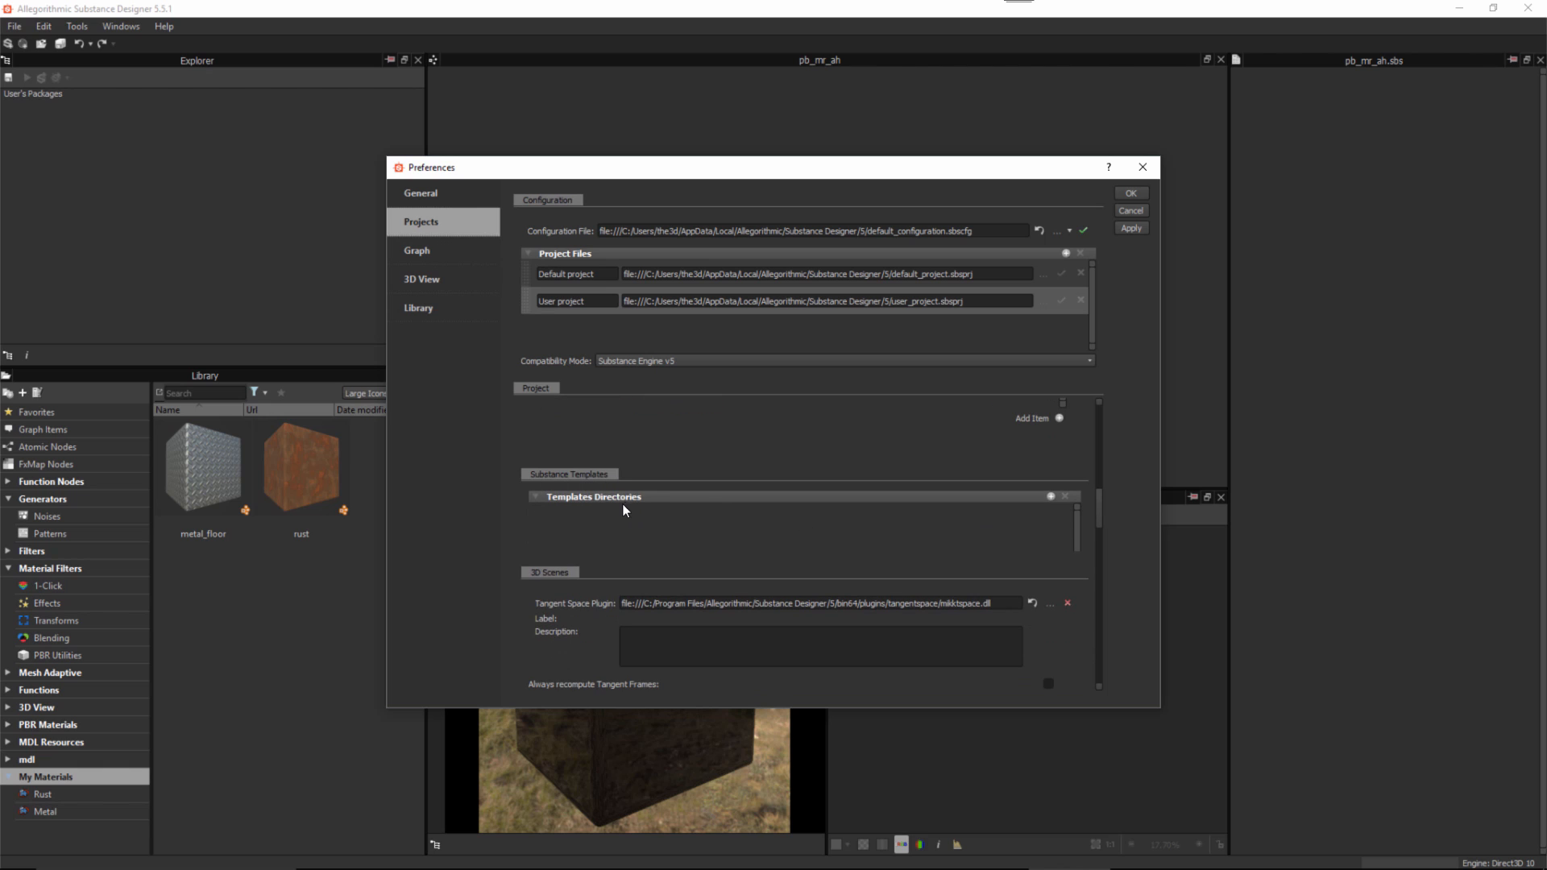
{"action": "left_click", "coordinate": [1052, 497]}
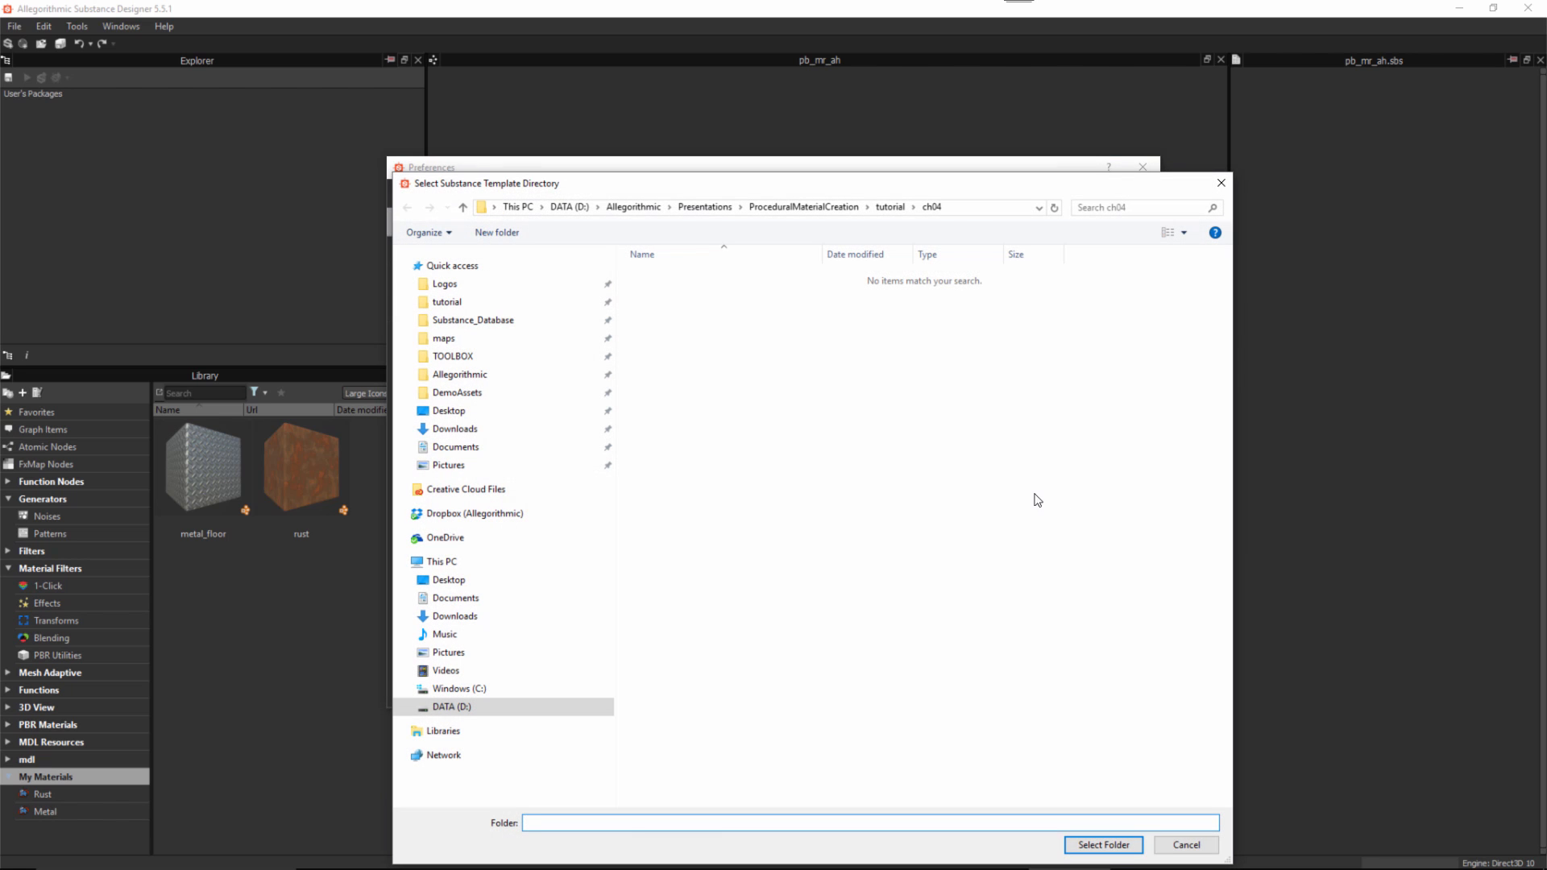
{"action": "left_click", "coordinate": [932, 204]}
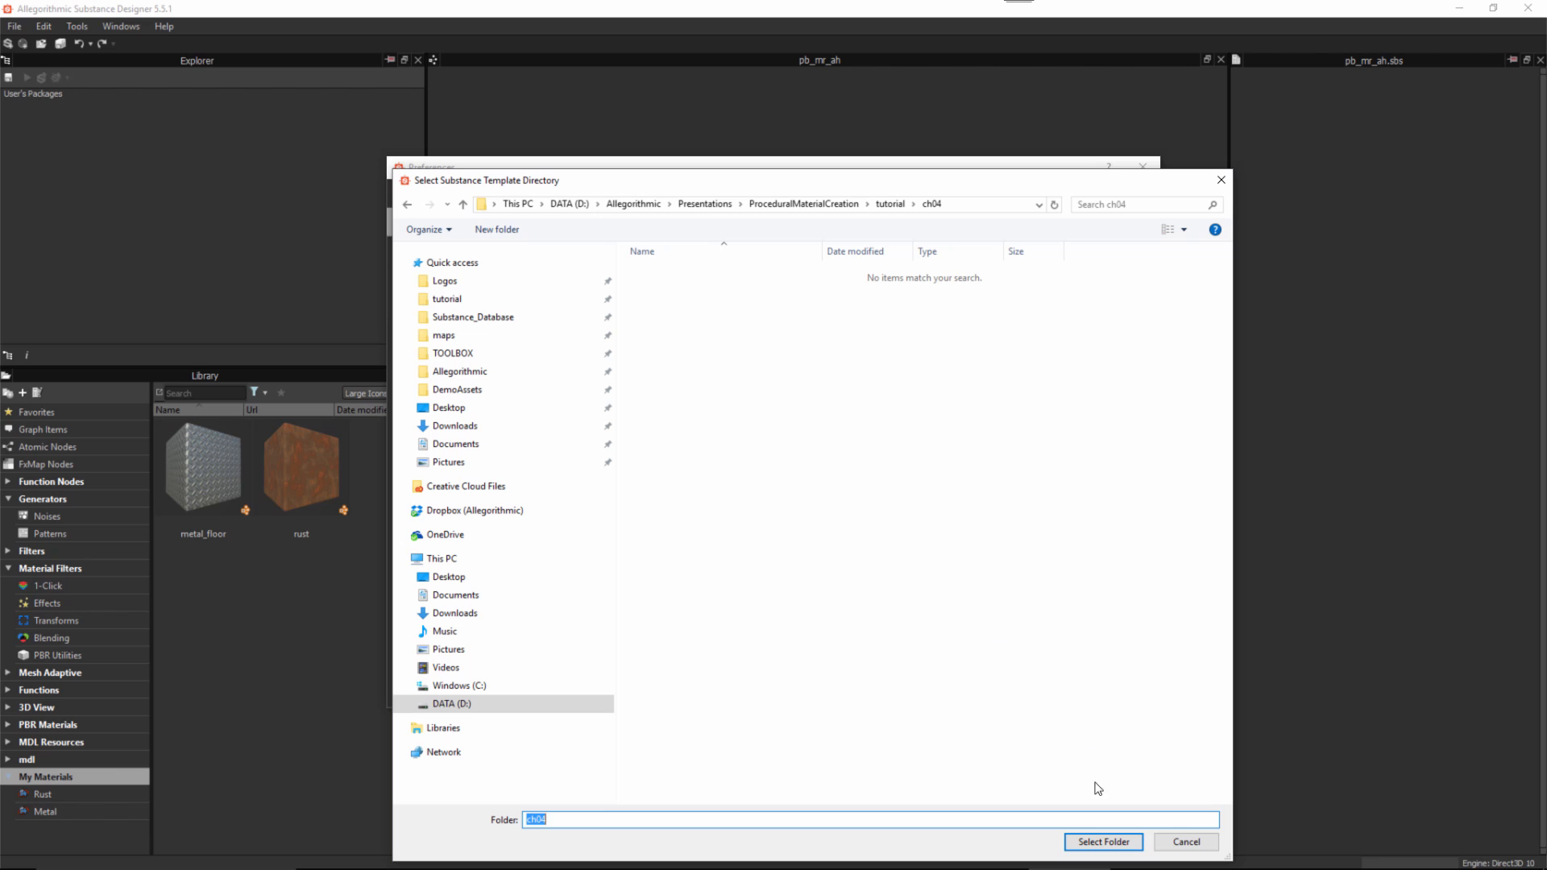
{"action": "left_click", "coordinate": [1102, 841]}
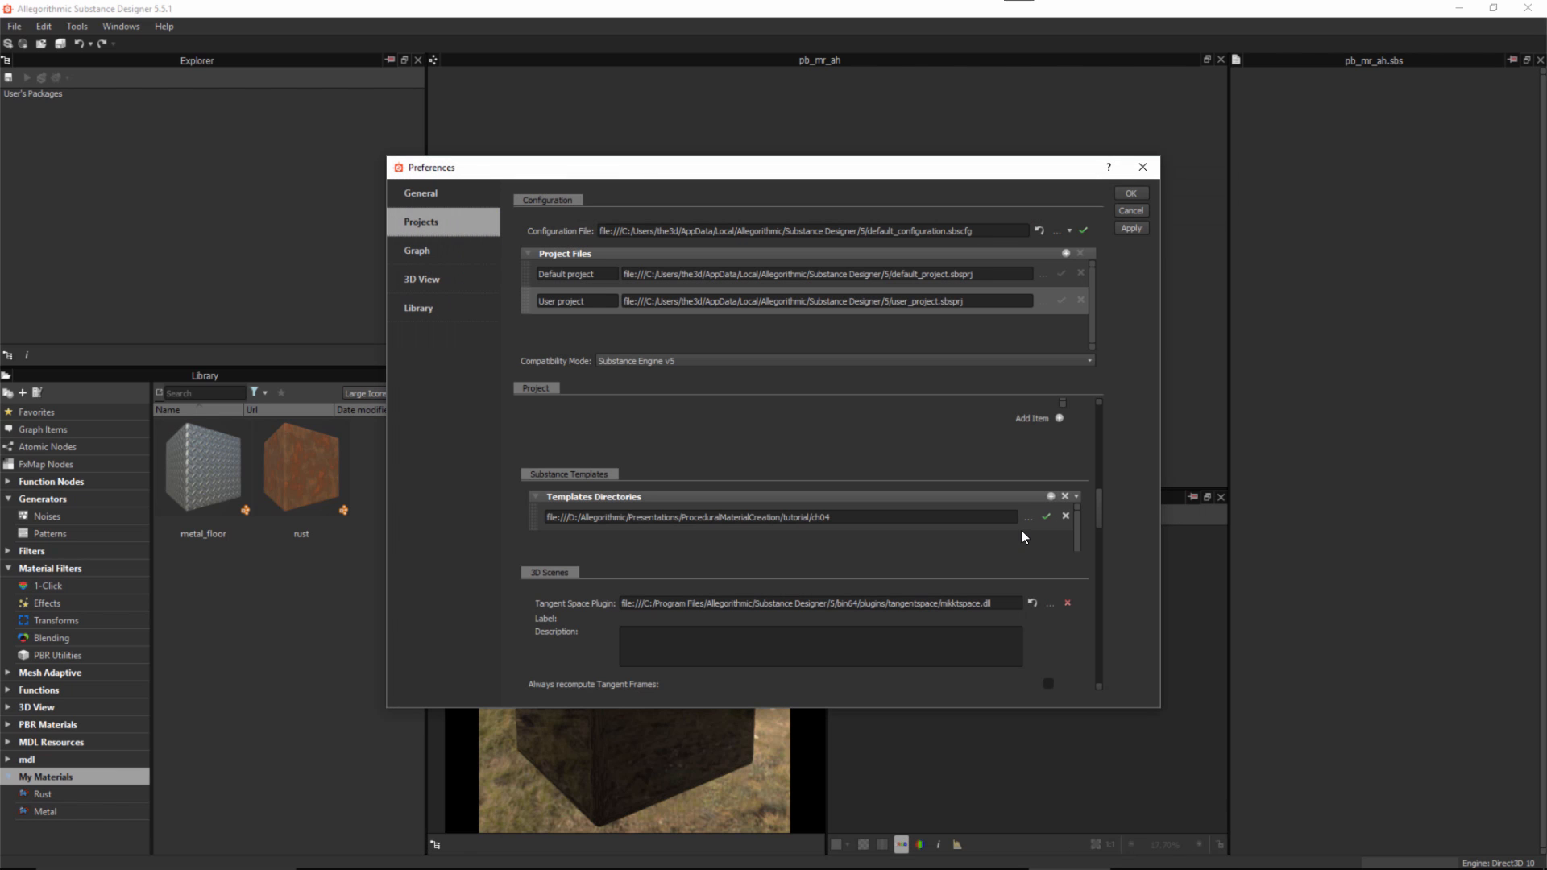
{"action": "left_click", "coordinate": [1131, 195]}
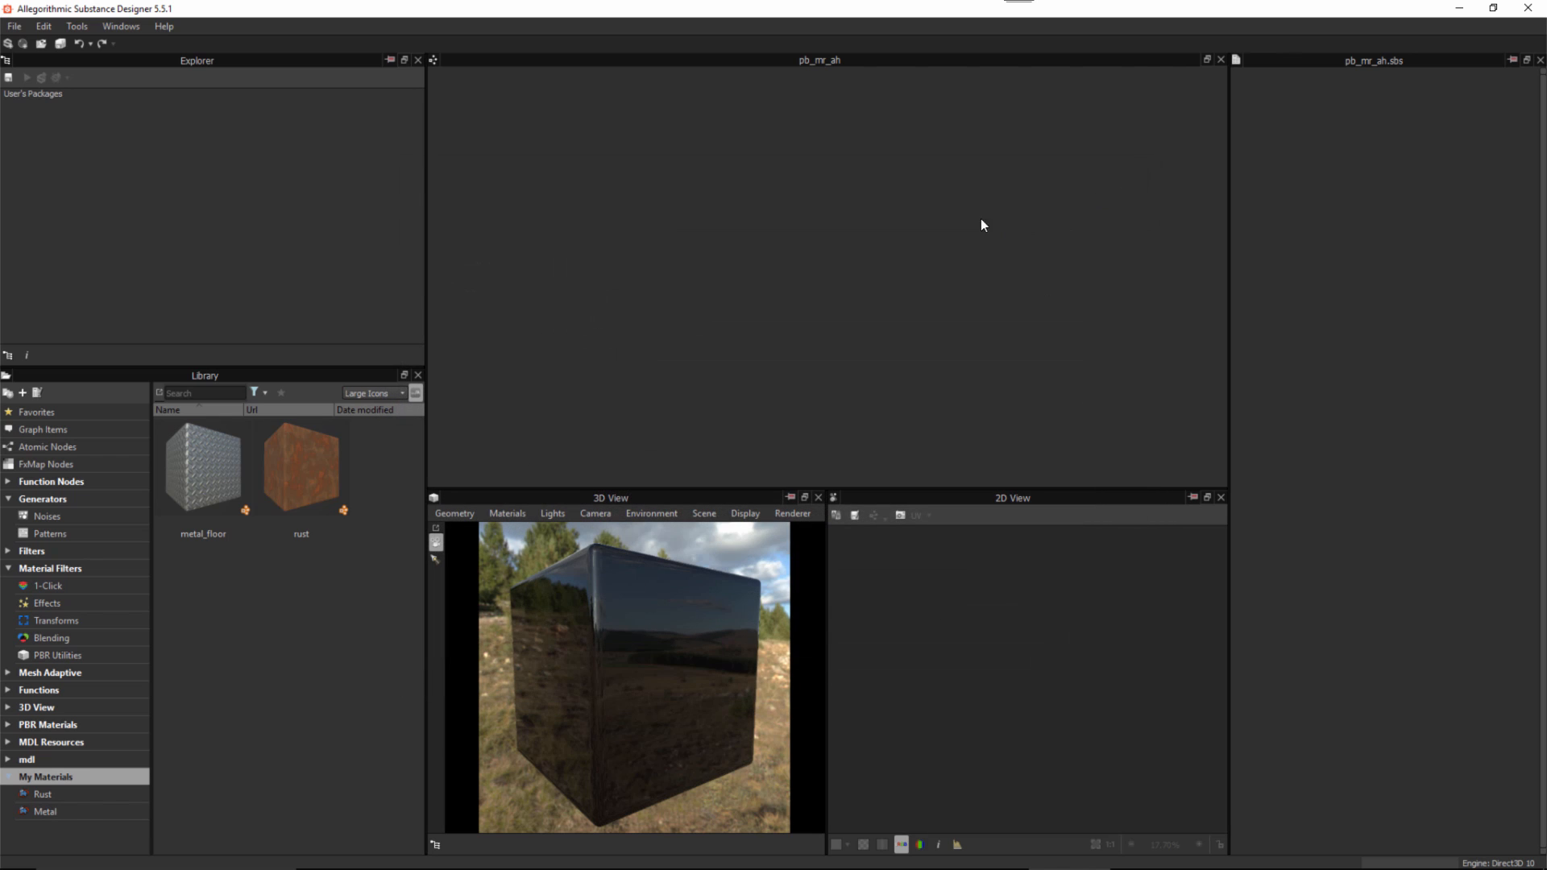
Examine the pb_mr_ah template's graph outputs in the new substance graph settings, widening the Identifier column, and cancel without creating a graph
{"action": "left_click", "coordinate": [14, 26]}
{"action": "left_click", "coordinate": [25, 45]}
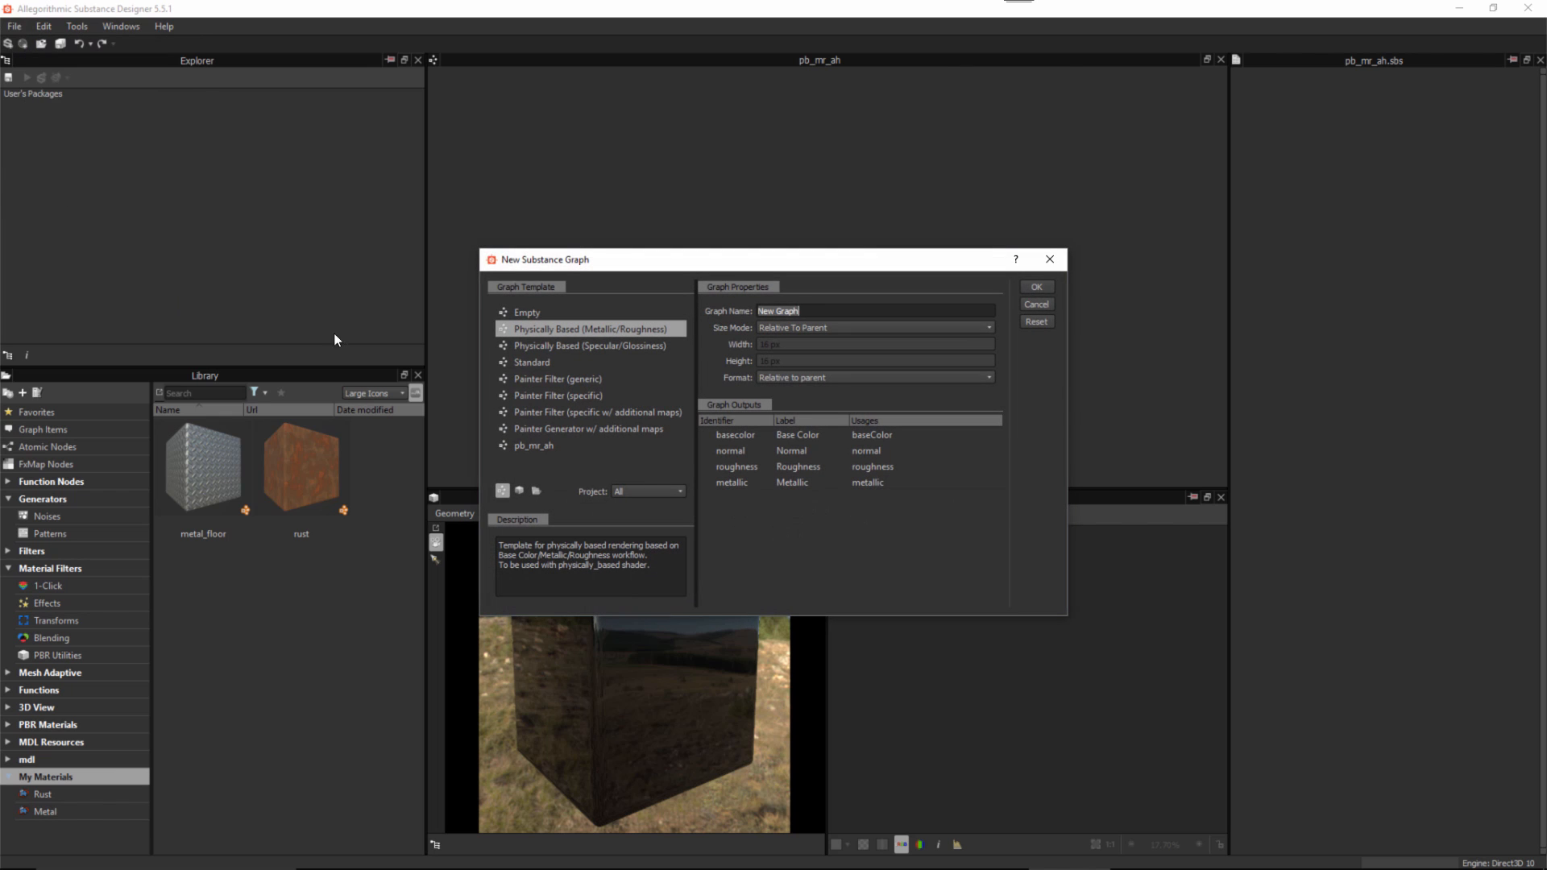
{"action": "left_click", "coordinate": [562, 449]}
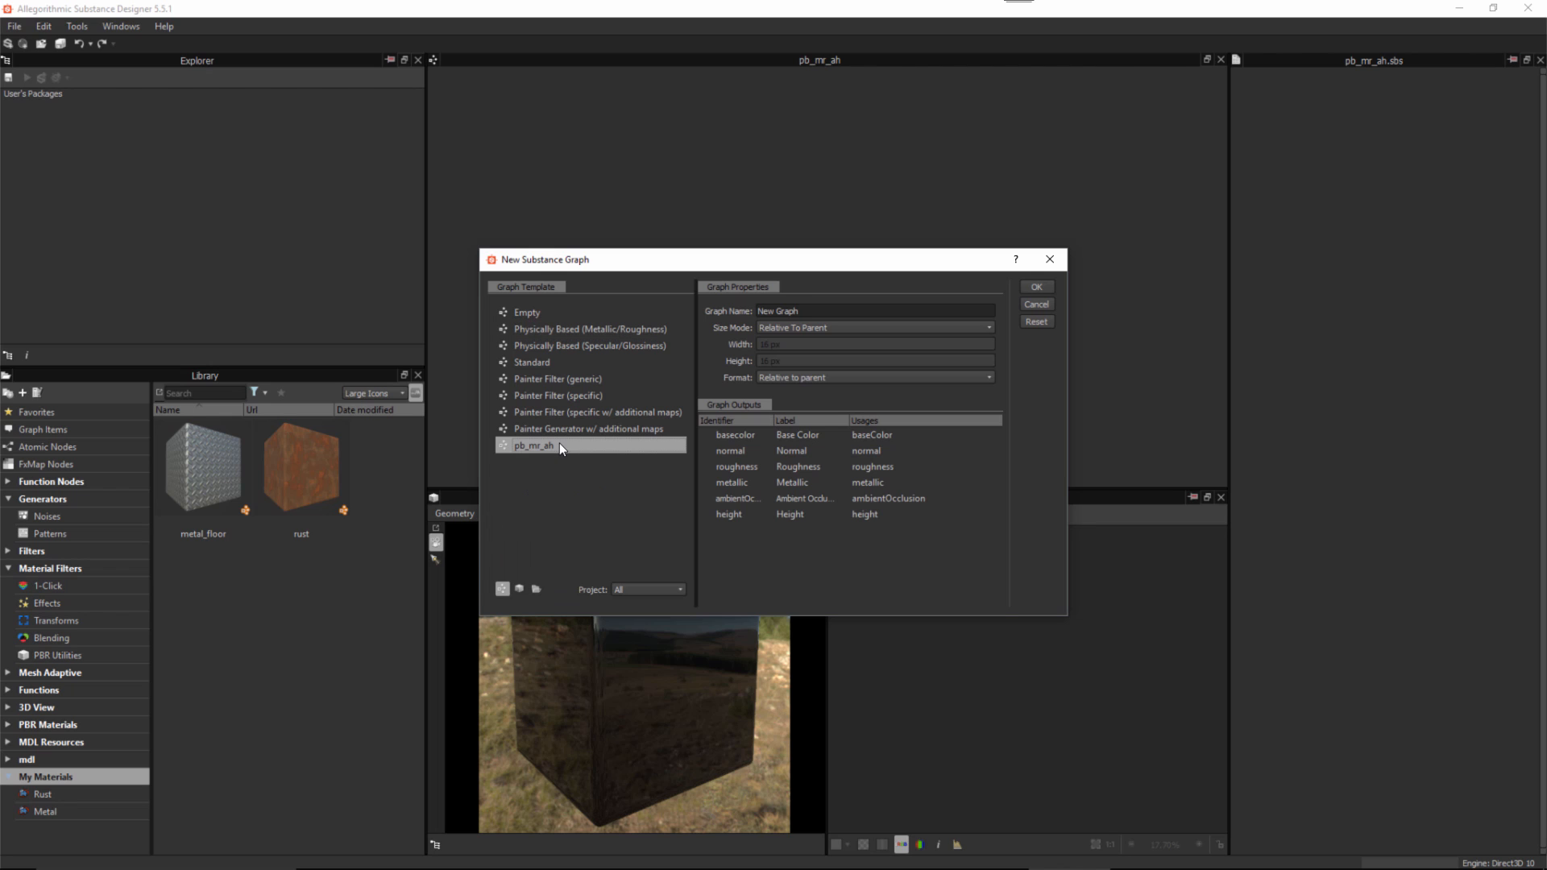
{"action": "left_click_drag", "start_coordinate": [774, 420], "coordinate": [804, 425]}
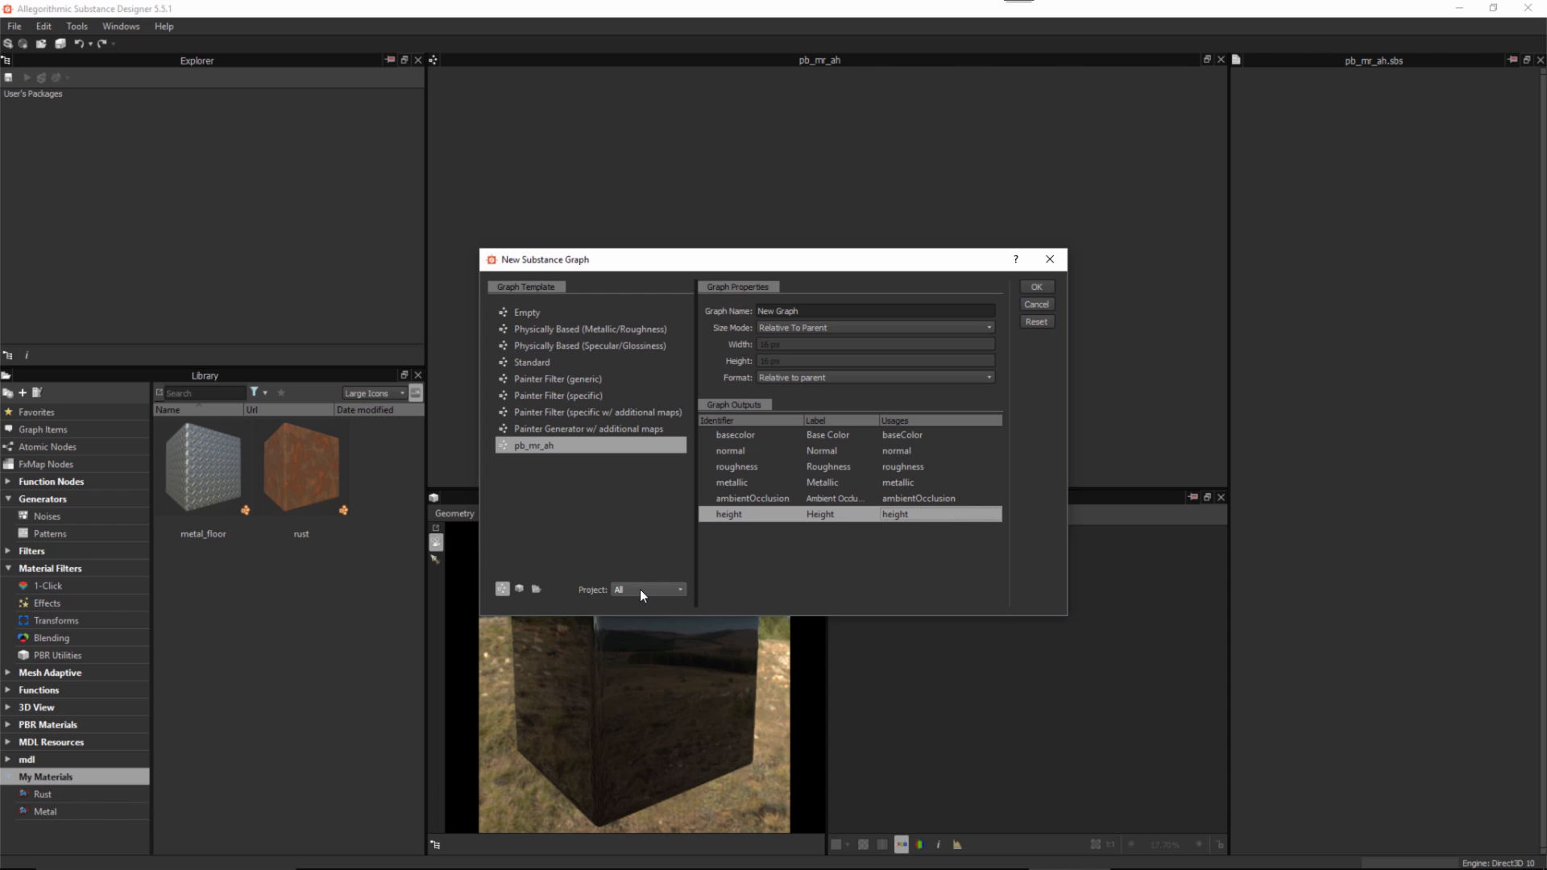
{"action": "left_click", "coordinate": [1035, 304]}
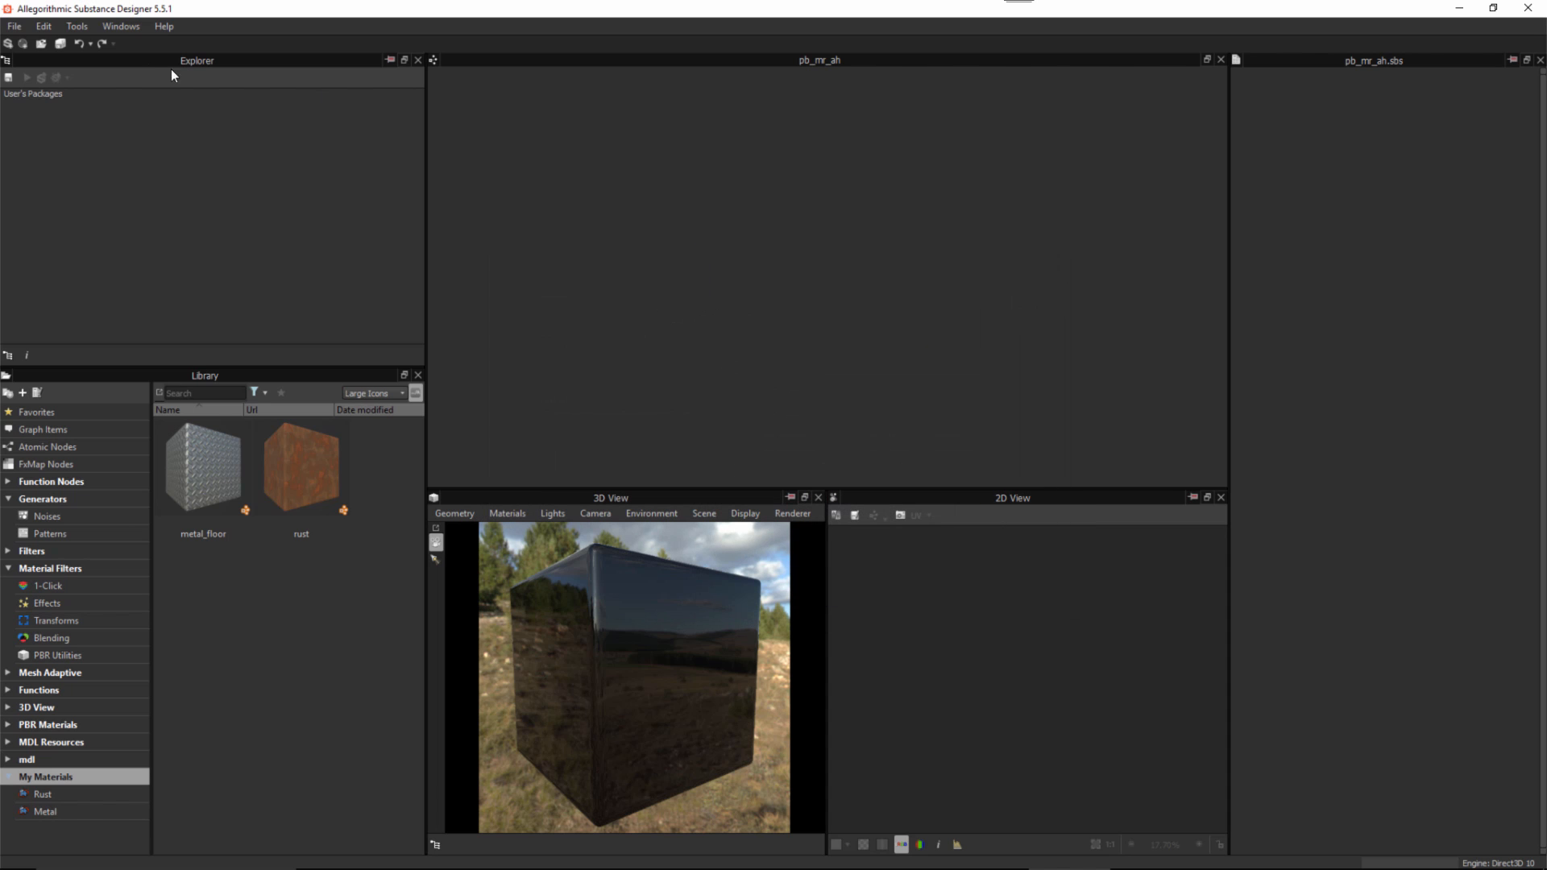
Review the default and user project files in the project preferences and close them without changes
{"action": "left_click", "coordinate": [81, 27]}
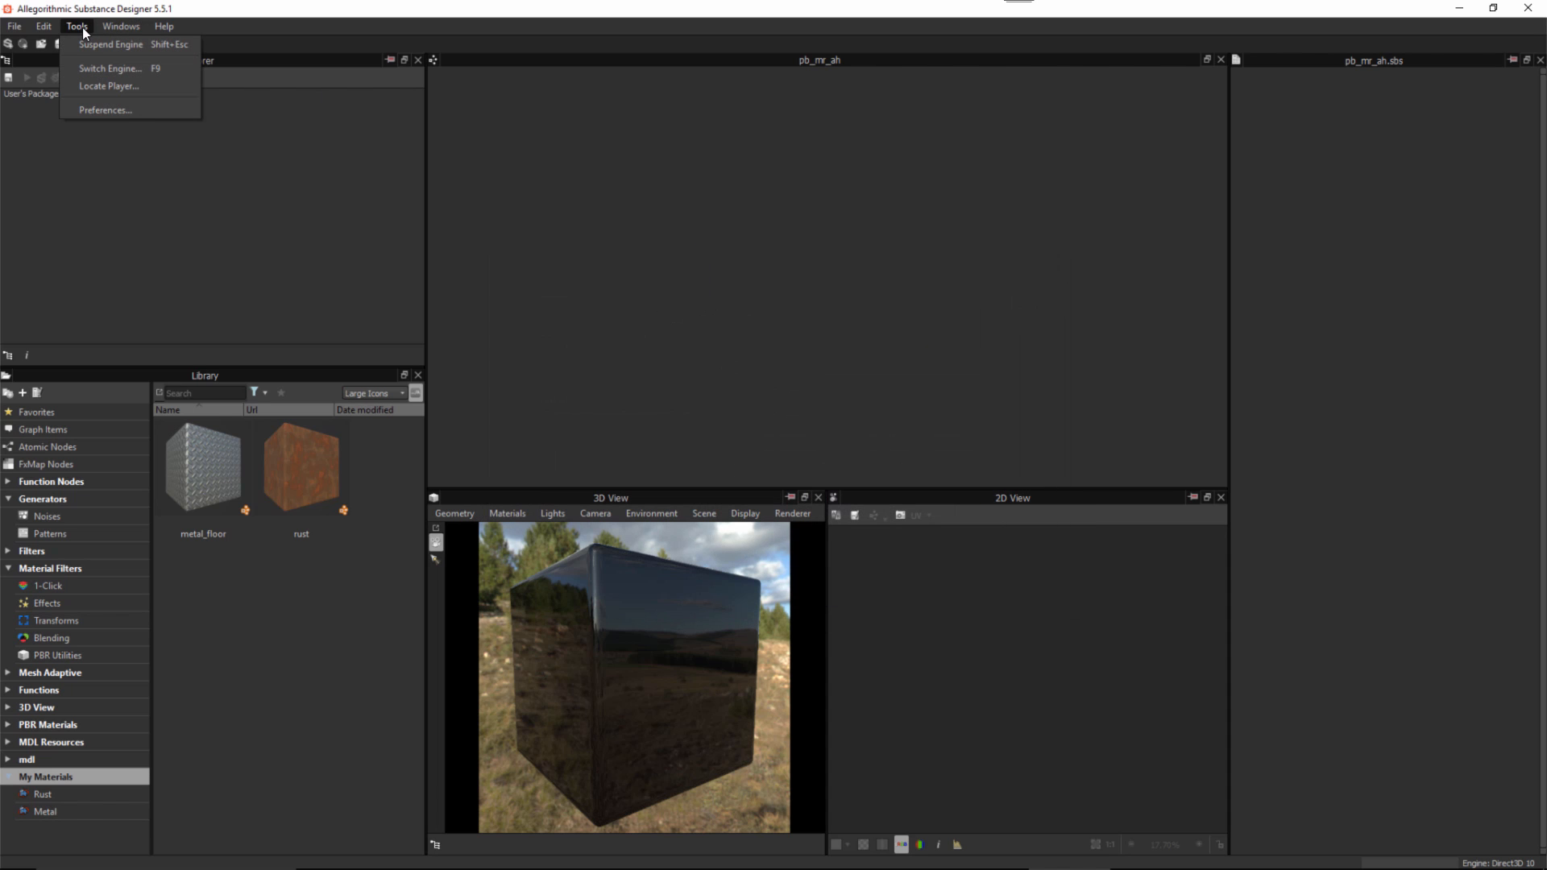
{"action": "left_click", "coordinate": [95, 111]}
{"action": "left_click", "coordinate": [421, 224]}
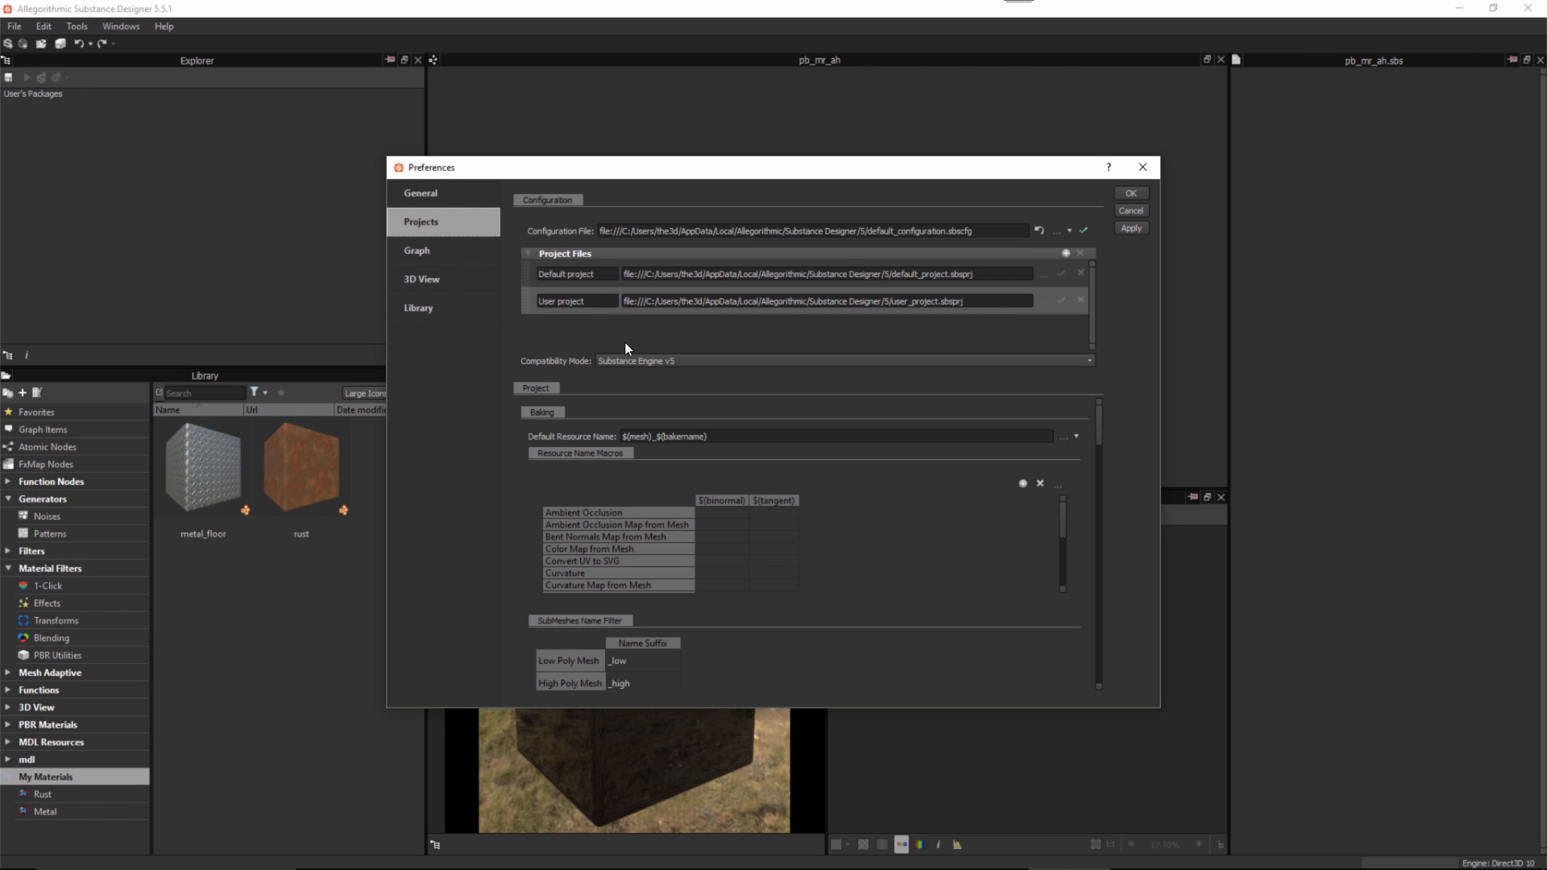
{"action": "left_click", "coordinate": [1132, 210]}
Start a new substance graph and filter the template list to the User project
{"action": "left_click", "coordinate": [10, 24]}
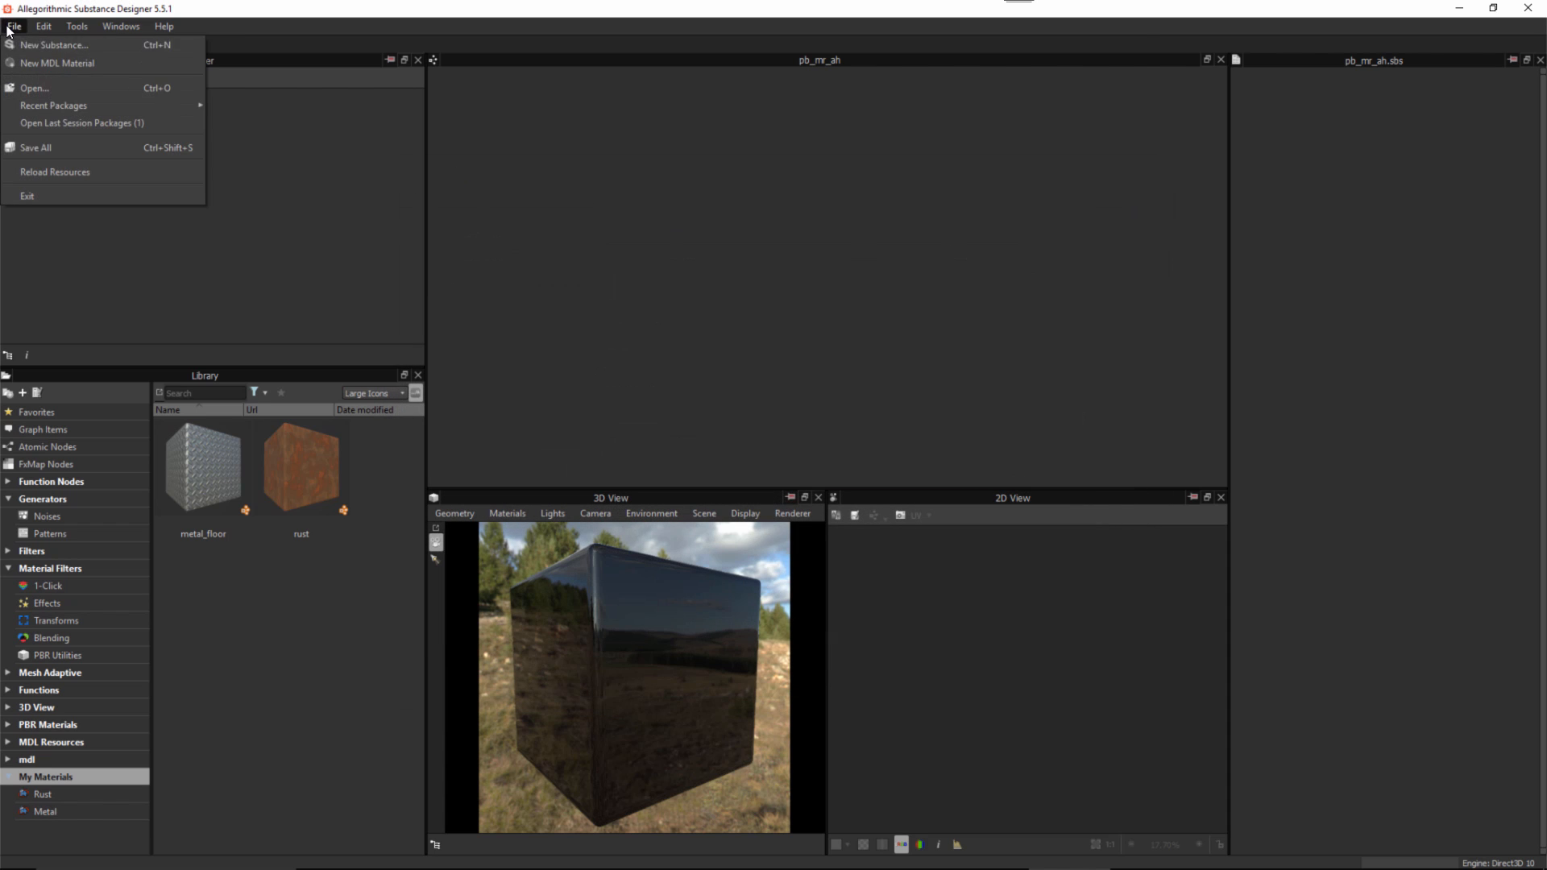
{"action": "left_click", "coordinate": [49, 39]}
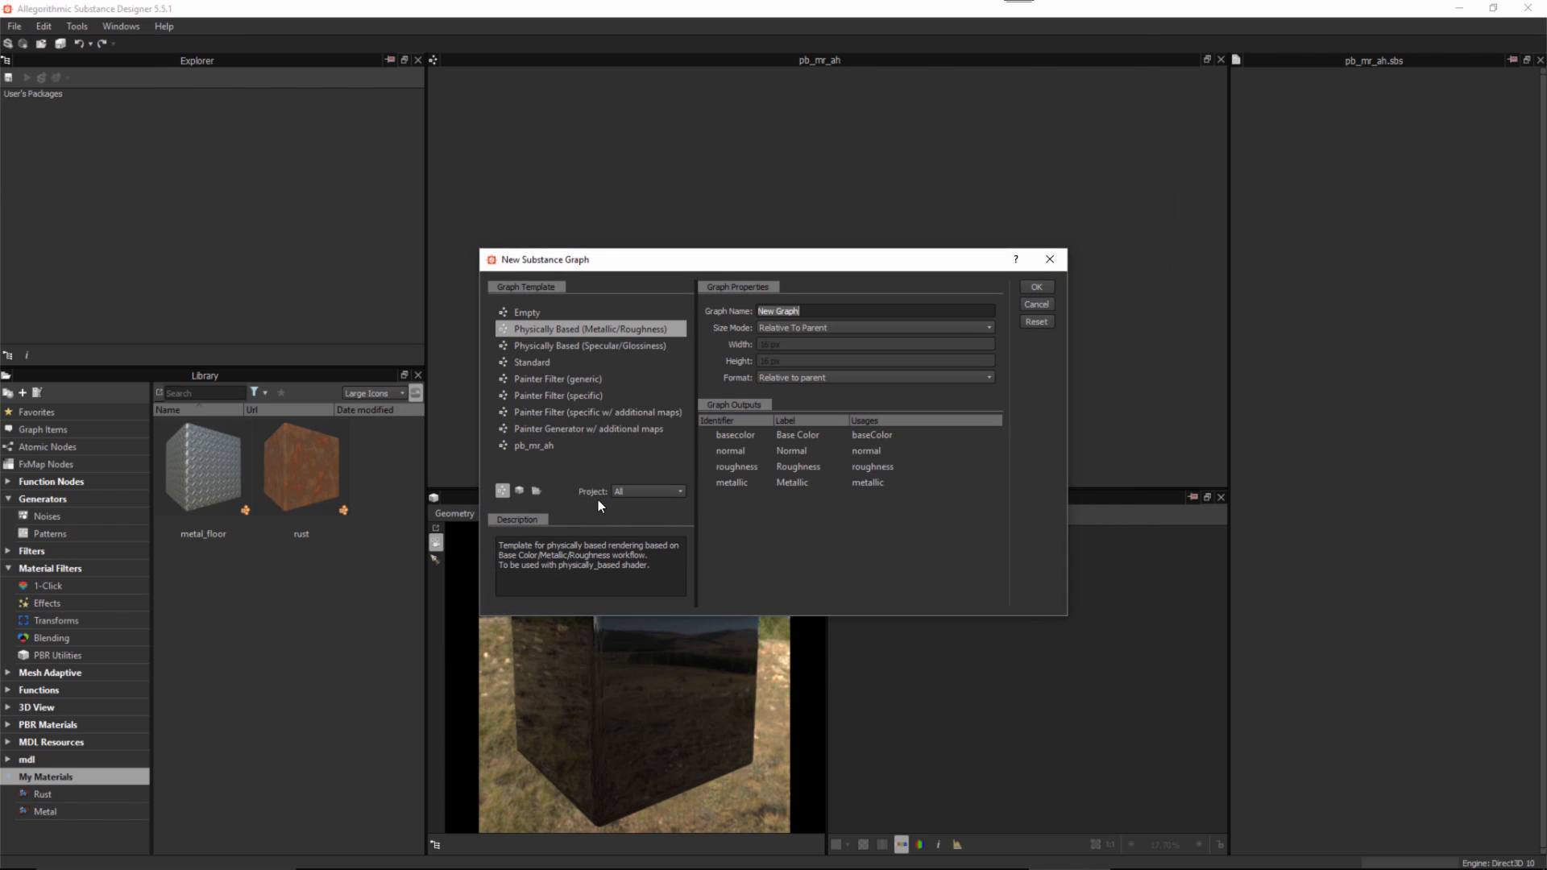
{"action": "left_click", "coordinate": [673, 491]}
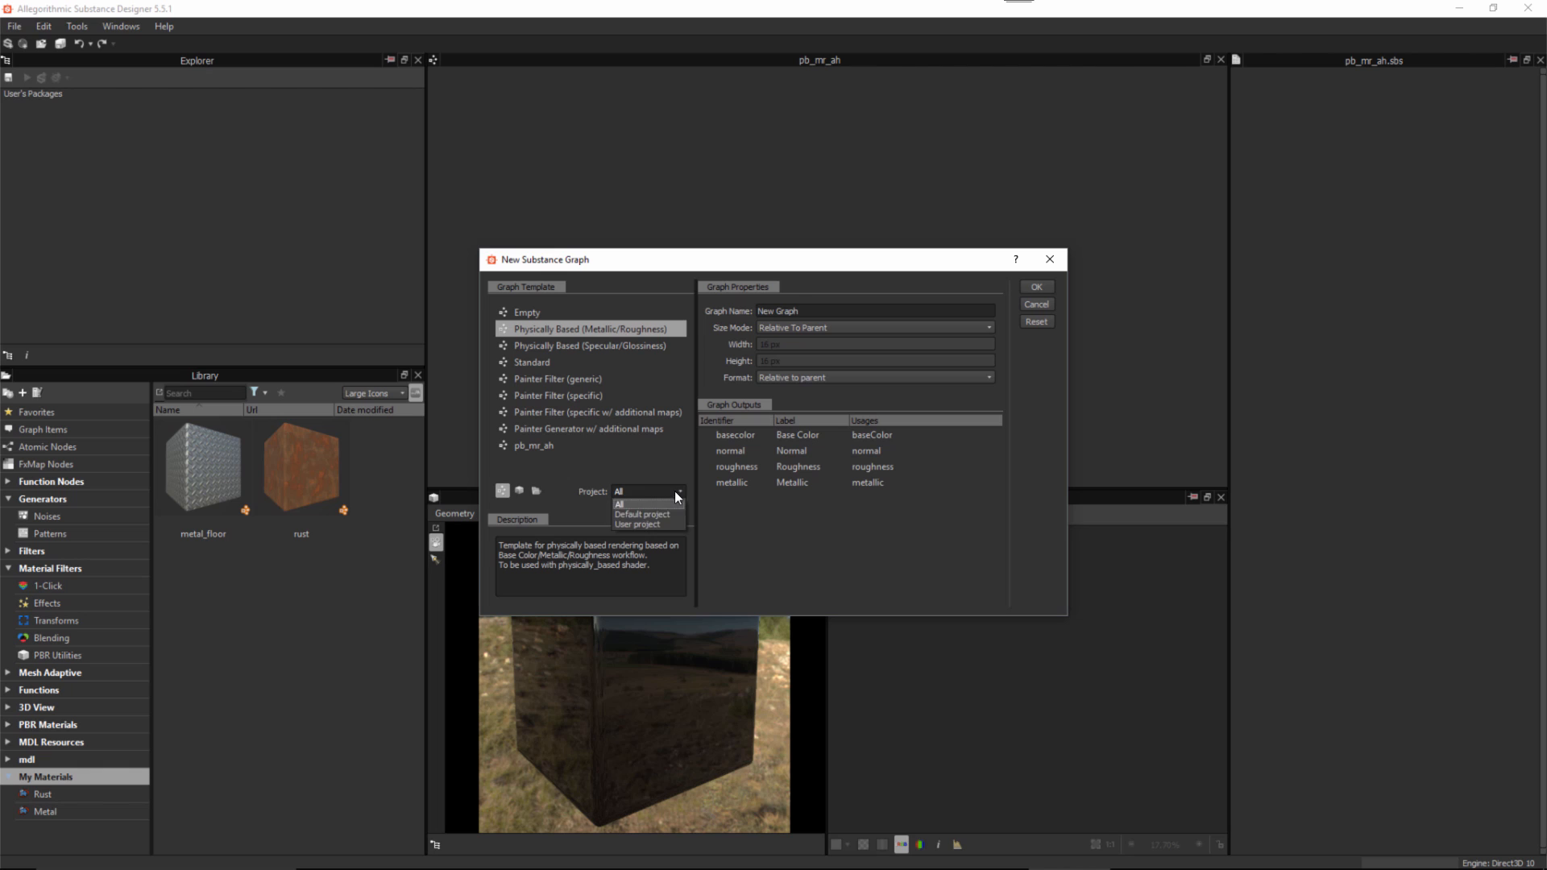
{"action": "left_click", "coordinate": [647, 525]}
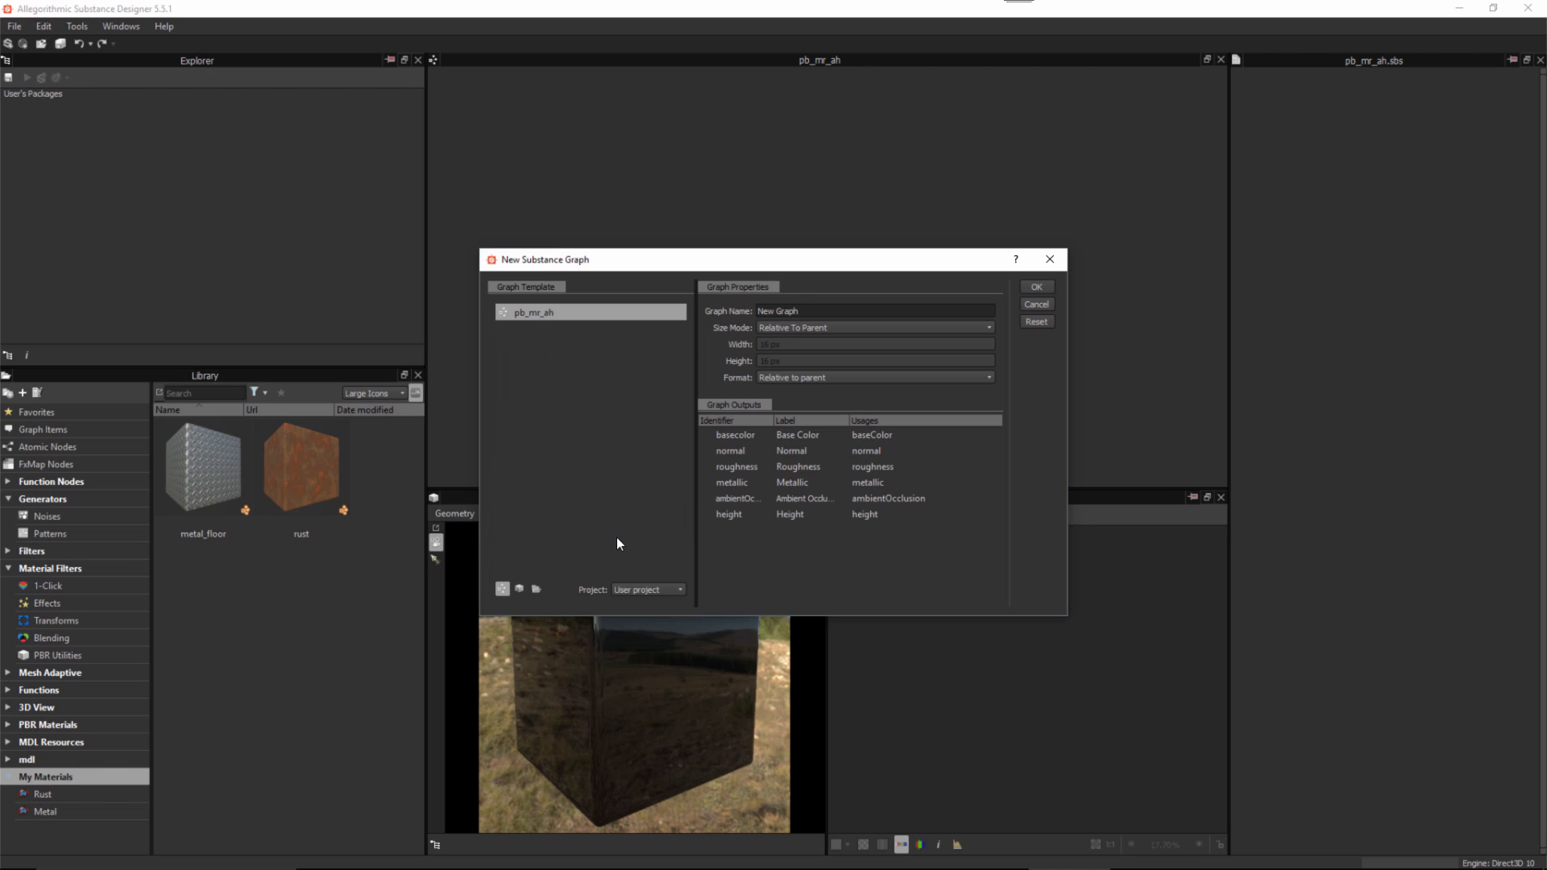